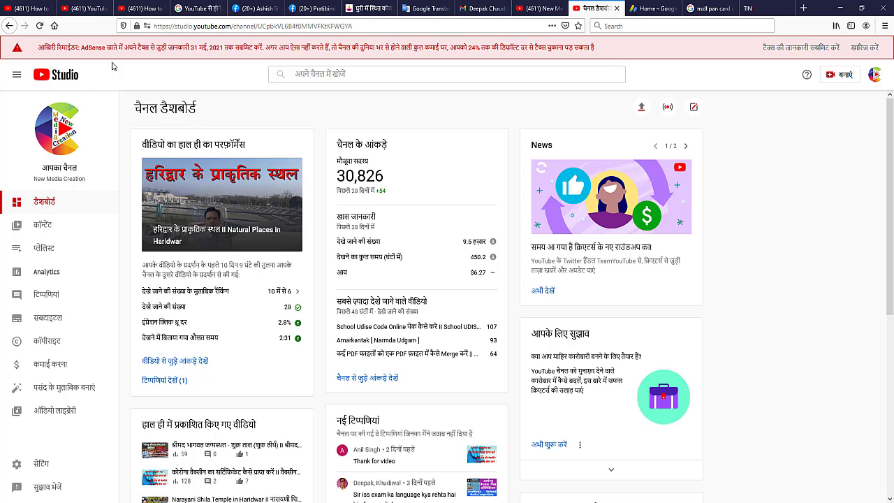
Examine the tax information reminder on the YouTube Studio dashboard and the matching notice on the AdSense home page.
{"action": "left_click_drag", "start_coordinate": [104, 50], "coordinate": [636, 52]}
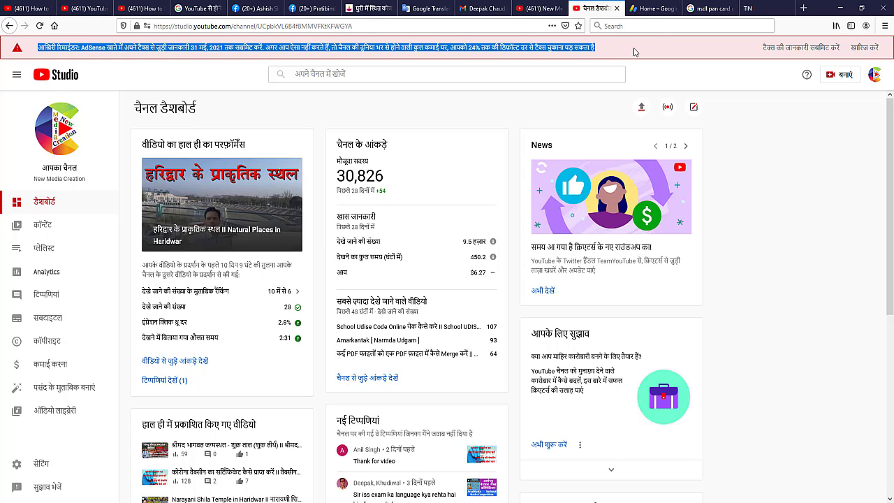
{"action": "left_click", "coordinate": [654, 10]}
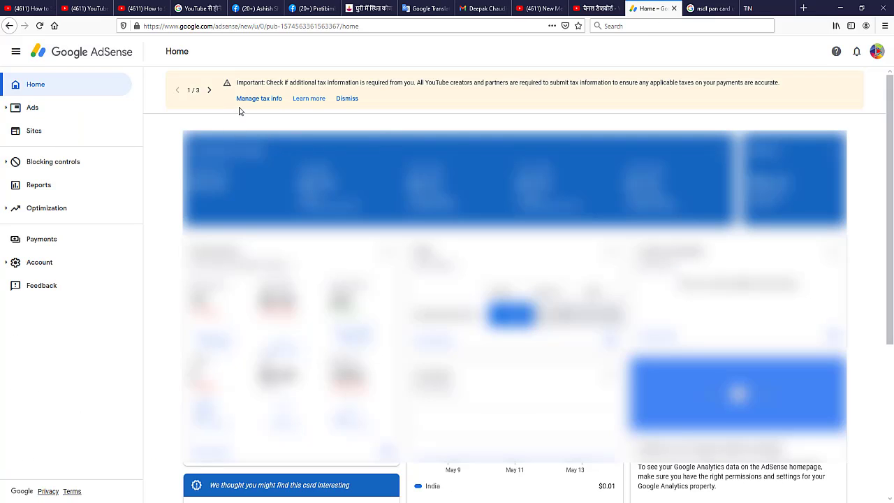
{"action": "left_click", "coordinate": [597, 10]}
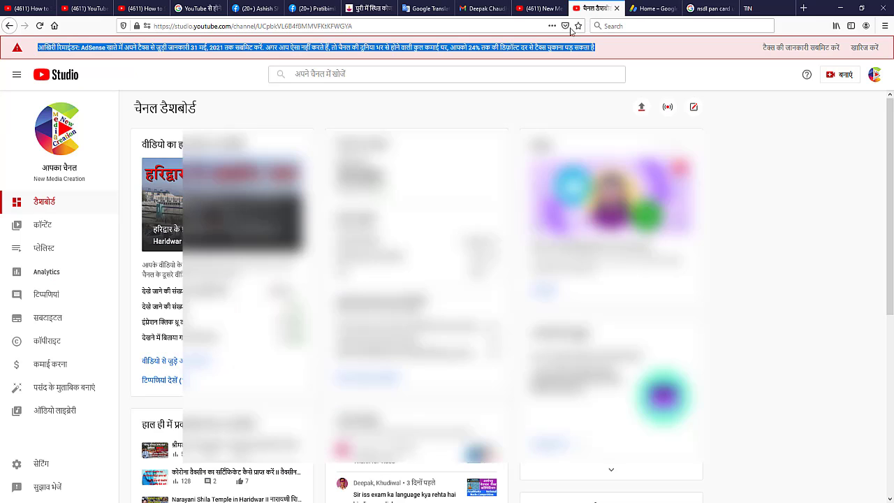
{"action": "left_click", "coordinate": [565, 112]}
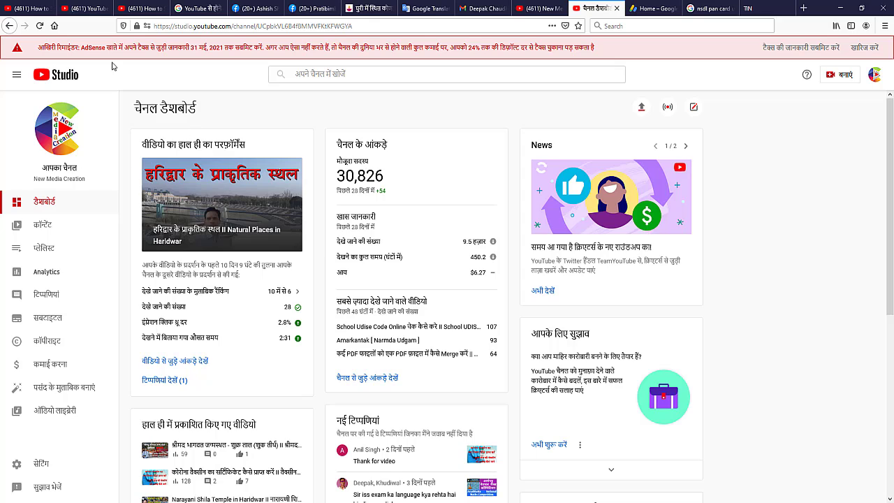
{"action": "left_click", "coordinate": [43, 48]}
{"action": "left_click_drag", "start_coordinate": [104, 49], "coordinate": [636, 53]}
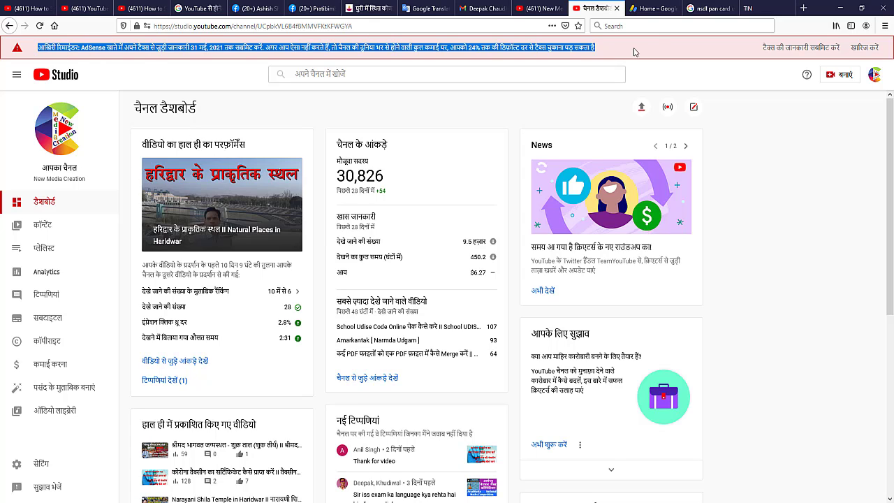
{"action": "left_click", "coordinate": [655, 12]}
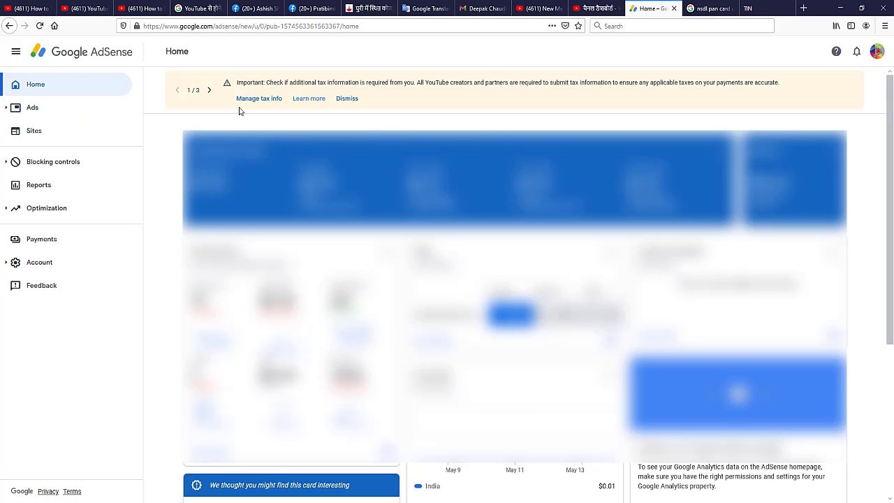
{"action": "left_click", "coordinate": [597, 12]}
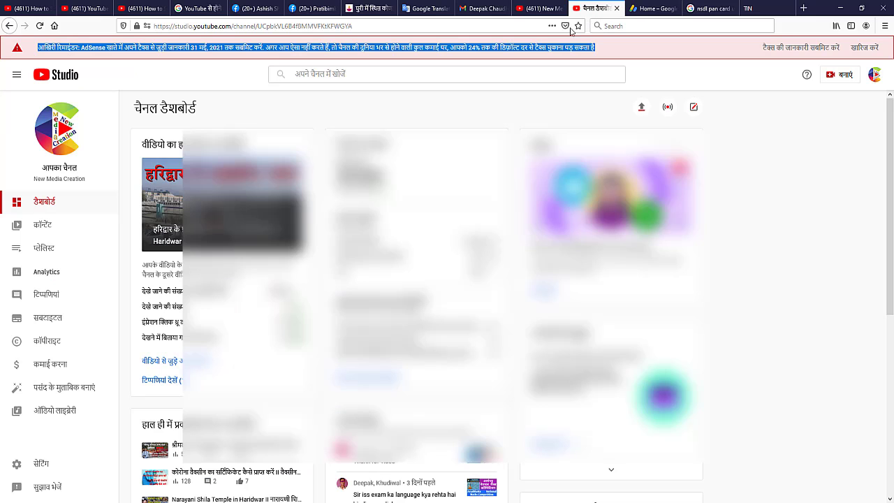
{"action": "left_click", "coordinate": [565, 112]}
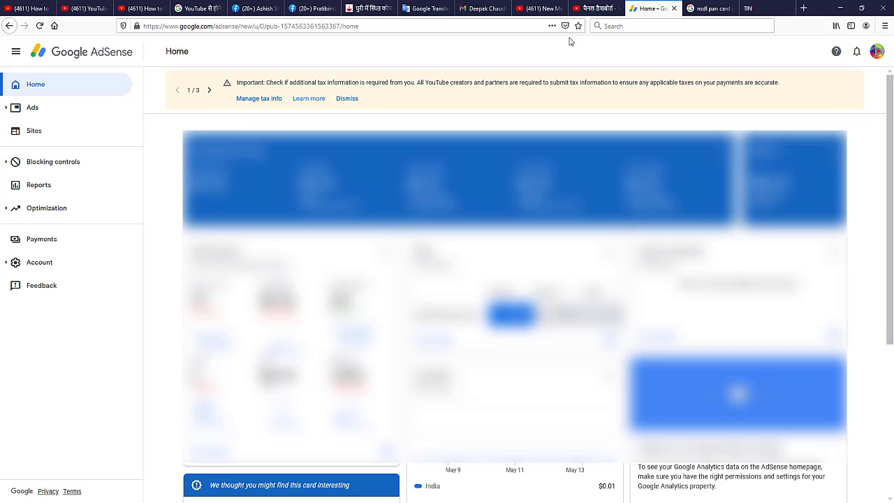
{"action": "left_click", "coordinate": [599, 9]}
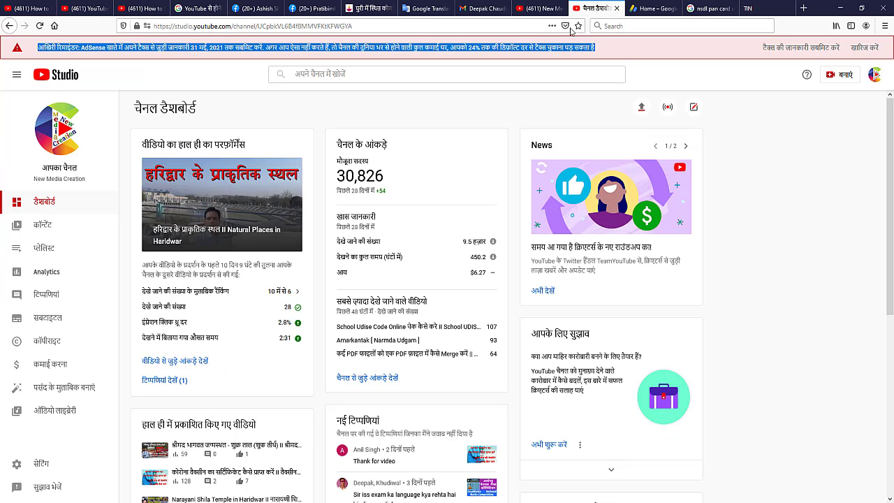
{"action": "left_click", "coordinate": [564, 112]}
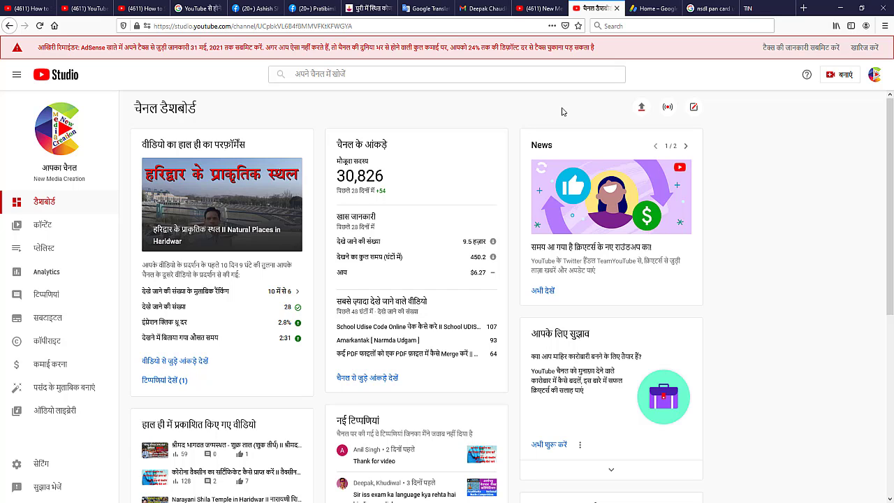
Switch to AdSense, open Manage tax info from the tax notice, and read the United States tax info section.
{"action": "key", "text": "ctrl+Tab"}
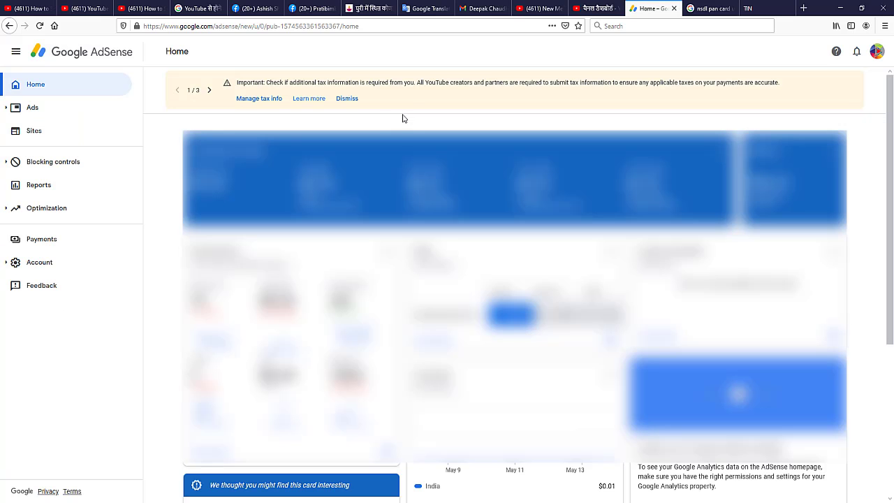
{"action": "left_click", "coordinate": [269, 102]}
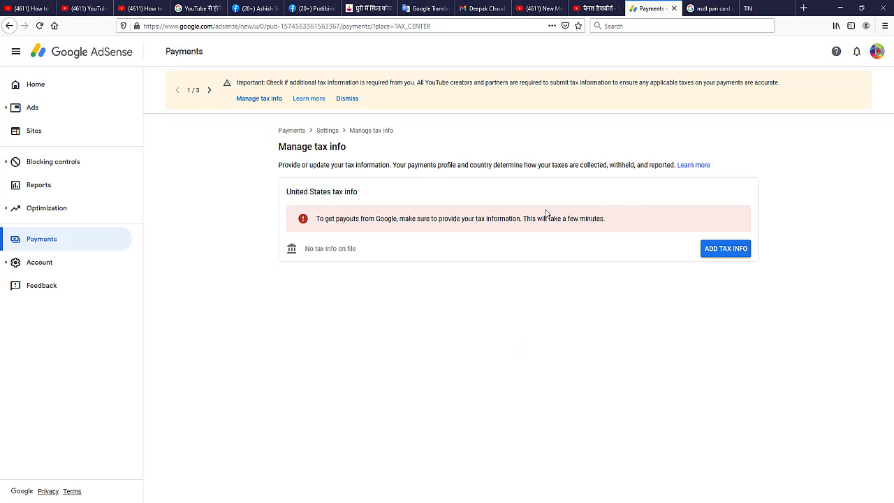
{"action": "left_click_drag", "start_coordinate": [269, 165], "coordinate": [582, 285]}
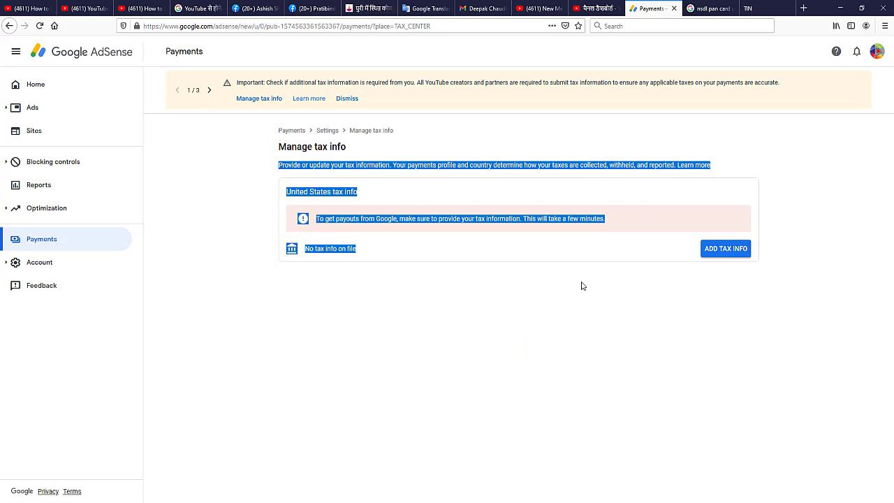
{"action": "left_click", "coordinate": [704, 280]}
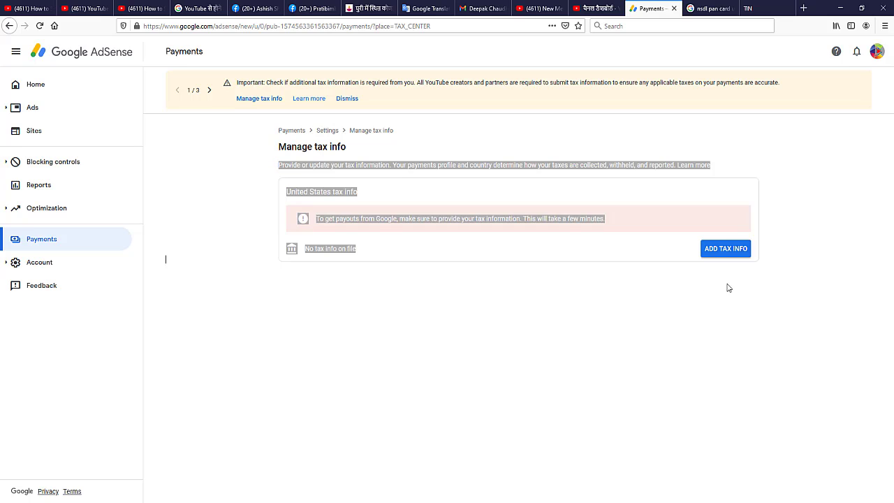
{"action": "left_click", "coordinate": [608, 199]}
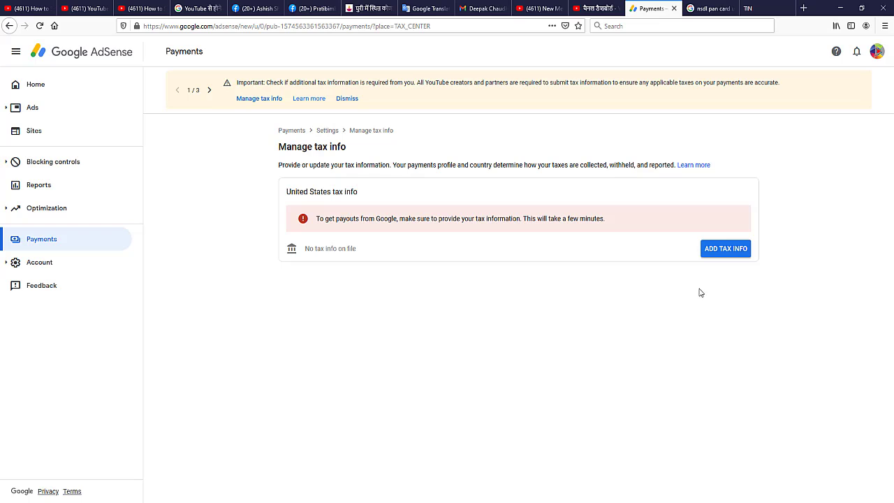
Start adding tax info, verify the sign-in with the account password, and decline saving the login in the browser.
{"action": "left_click", "coordinate": [717, 253]}
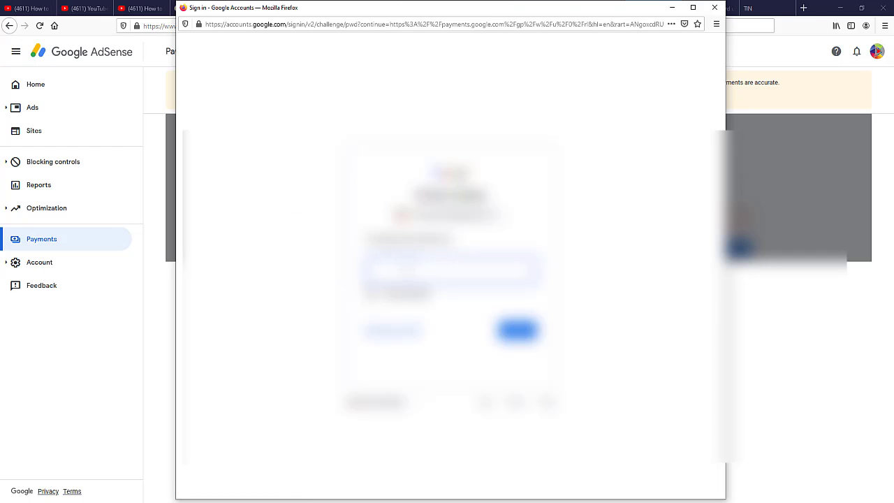
{"action": "type", "text": "•••••"}
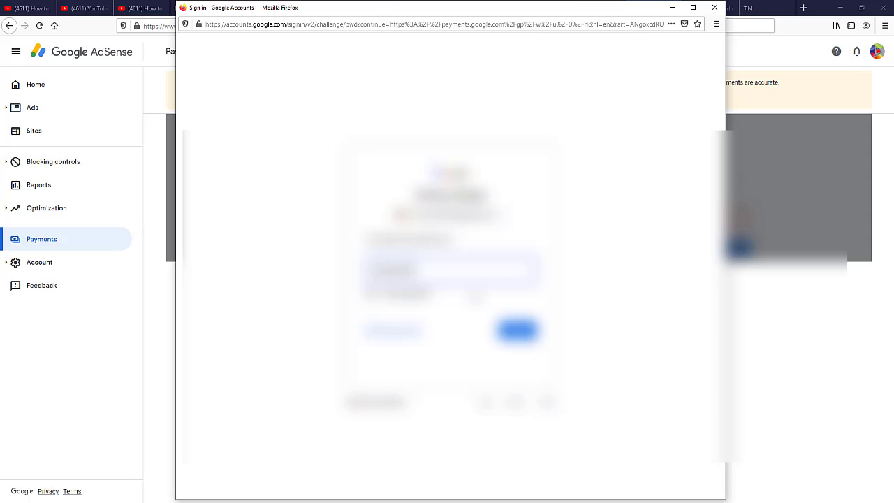
{"action": "left_click", "coordinate": [520, 331]}
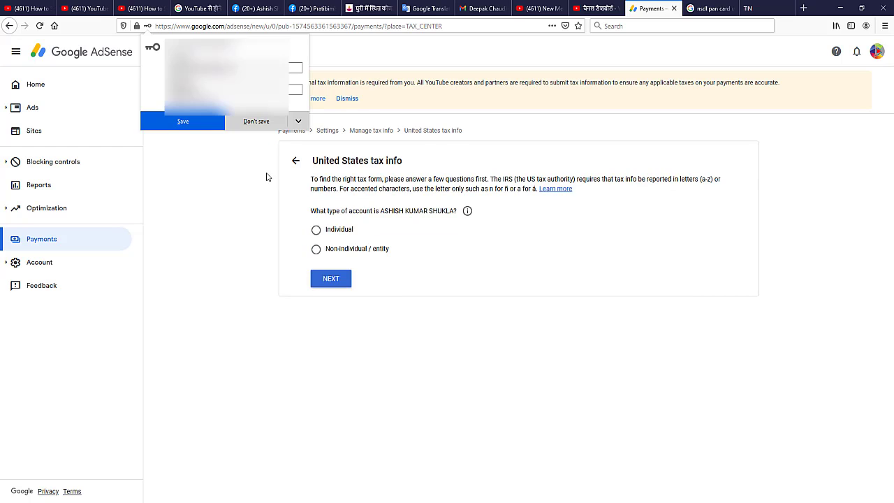
{"action": "left_click", "coordinate": [256, 121]}
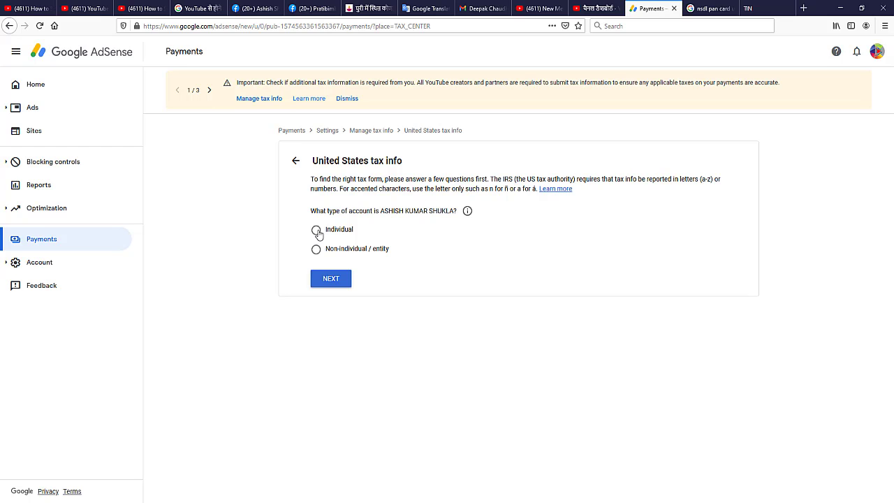
Read the explanation of the account types, choose Individual as the account type, and continue.
{"action": "left_click", "coordinate": [467, 212]}
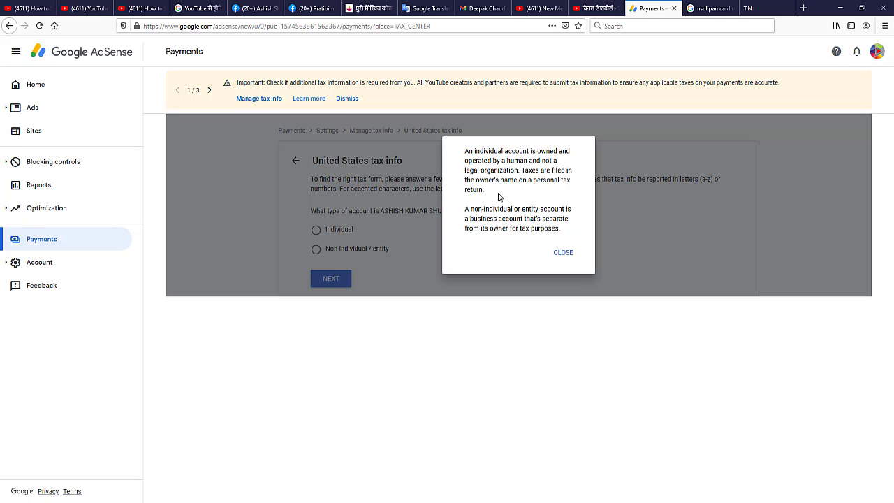
{"action": "left_click", "coordinate": [564, 252]}
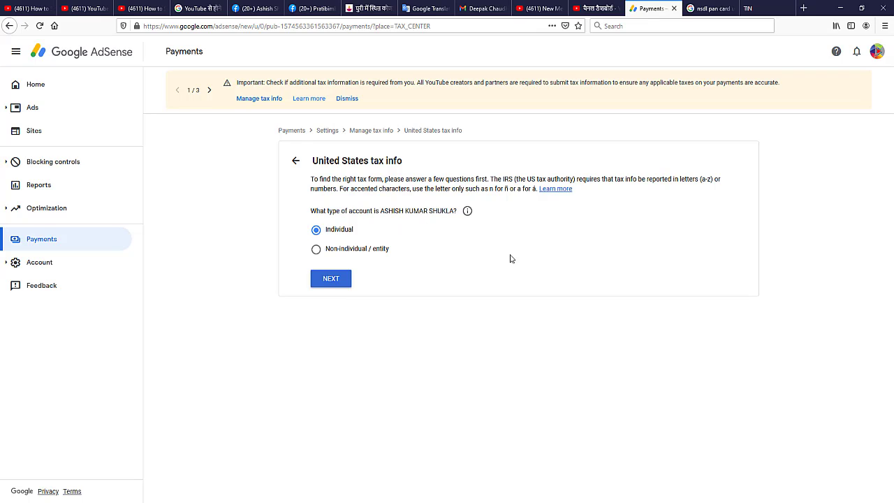
{"action": "left_click", "coordinate": [337, 285]}
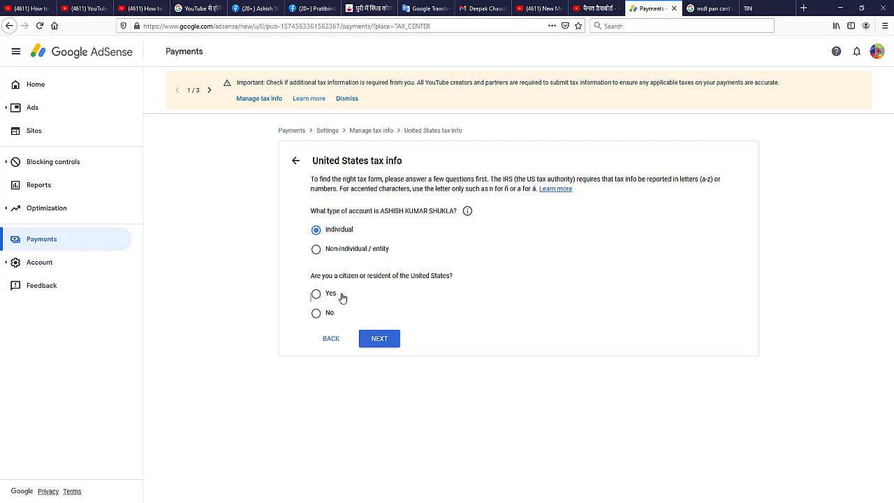
Answer No to being a US citizen or resident, choose the W-8BEN form type, and start that form.
{"action": "left_click", "coordinate": [338, 315]}
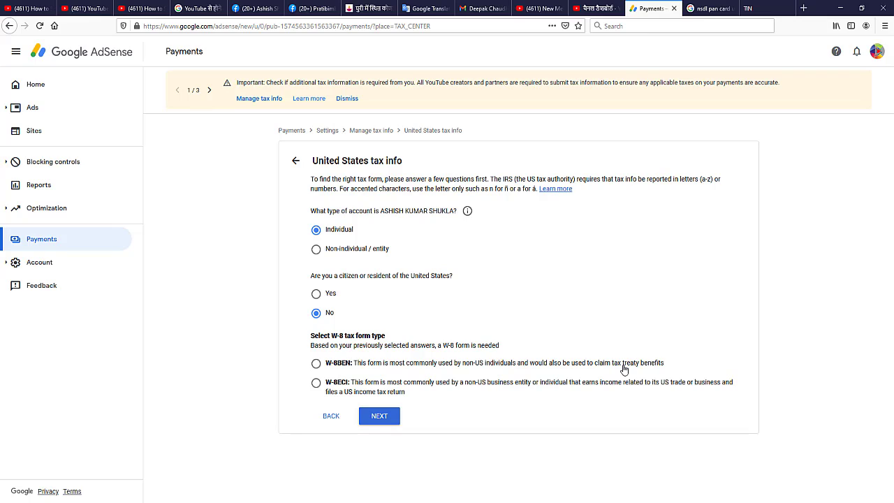
{"action": "left_click", "coordinate": [316, 364]}
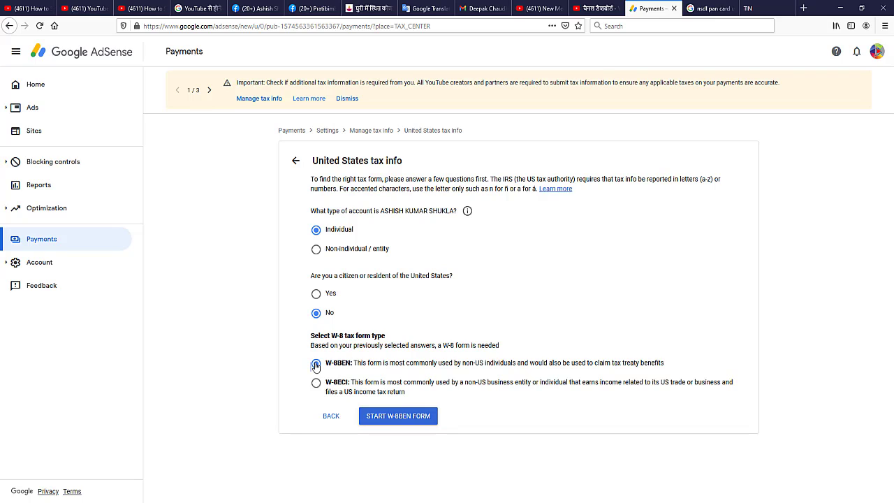
{"action": "left_click", "coordinate": [391, 419]}
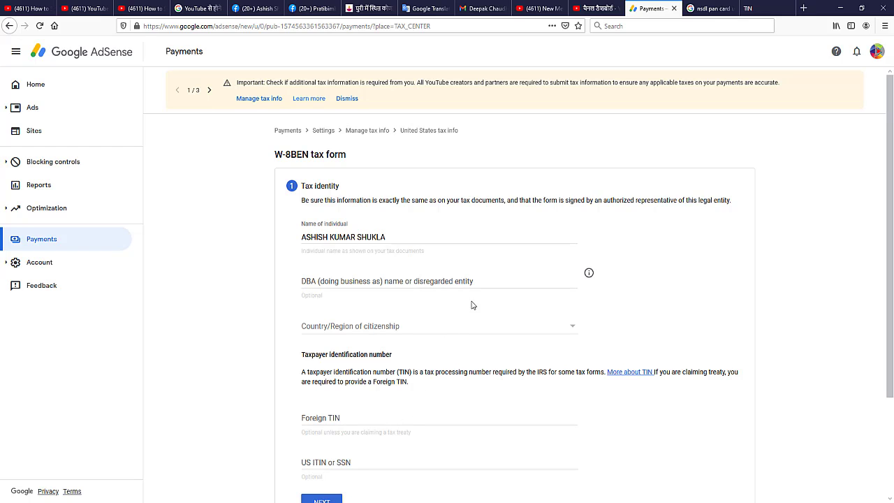
Set the country/region of citizenship to India in the Tax identity section of the W-8BEN form.
{"action": "scroll", "coordinate": [694, 270], "scroll_direction": "down", "scroll_amount": 1}
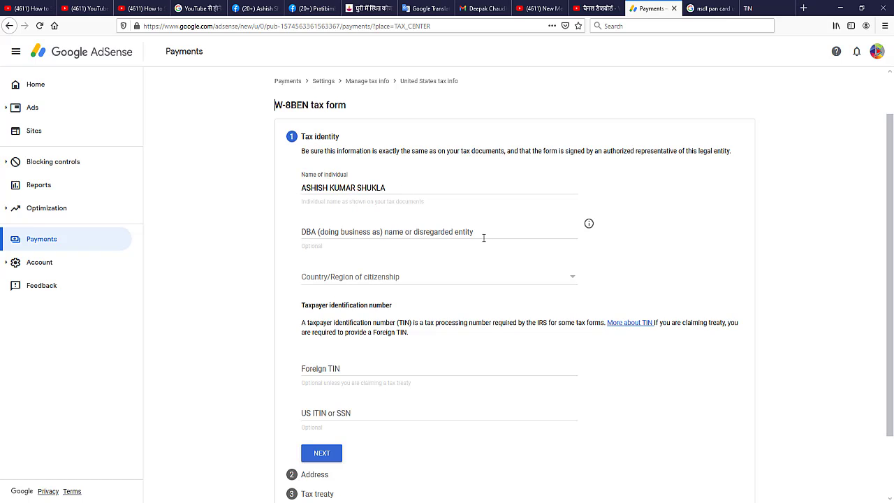
{"action": "left_click", "coordinate": [570, 280]}
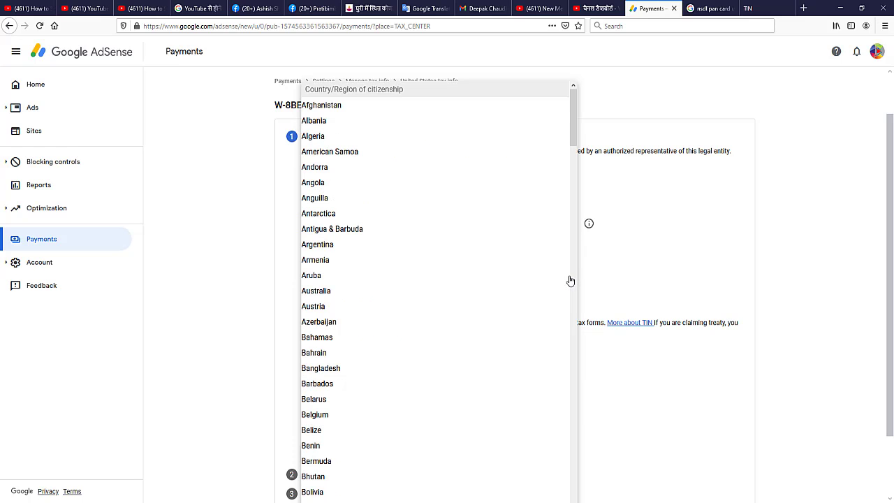
{"action": "scroll", "coordinate": [449, 323], "scroll_direction": "down", "scroll_amount": 2}
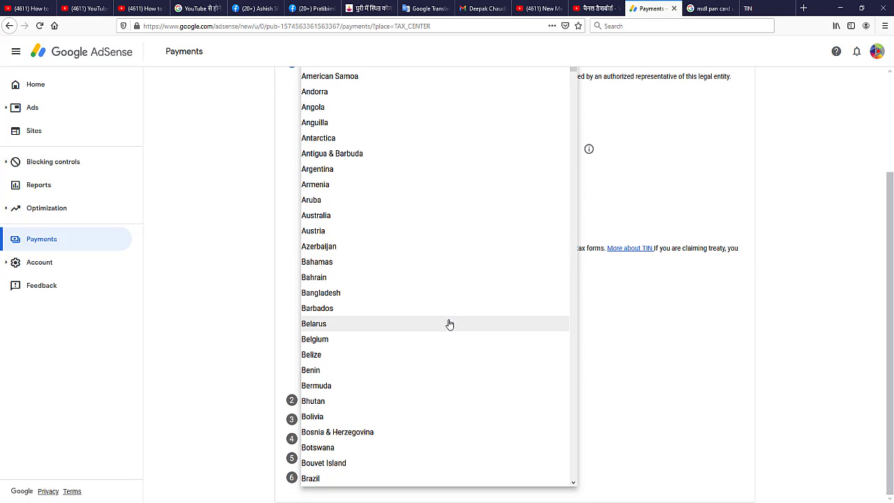
{"action": "scroll", "coordinate": [417, 328], "scroll_direction": "down", "scroll_amount": 6}
{"action": "scroll", "coordinate": [417, 327], "scroll_direction": "down", "scroll_amount": 10}
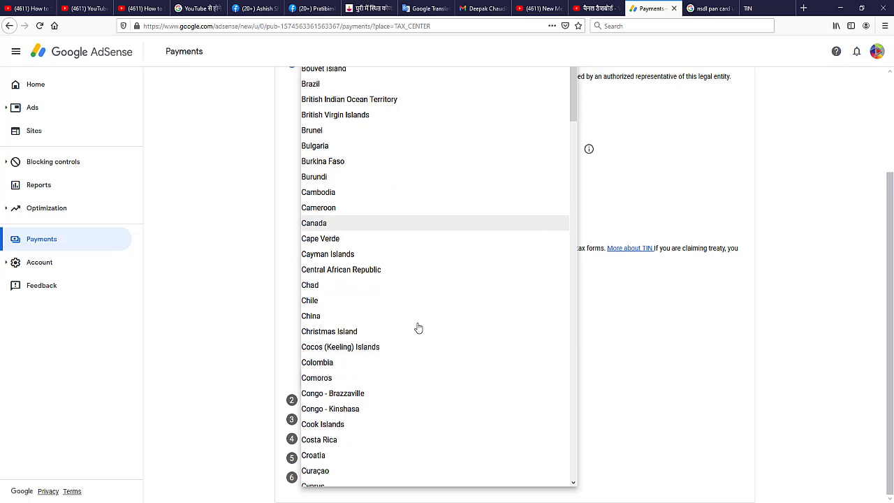
{"action": "scroll", "coordinate": [418, 327], "scroll_direction": "down", "scroll_amount": 4}
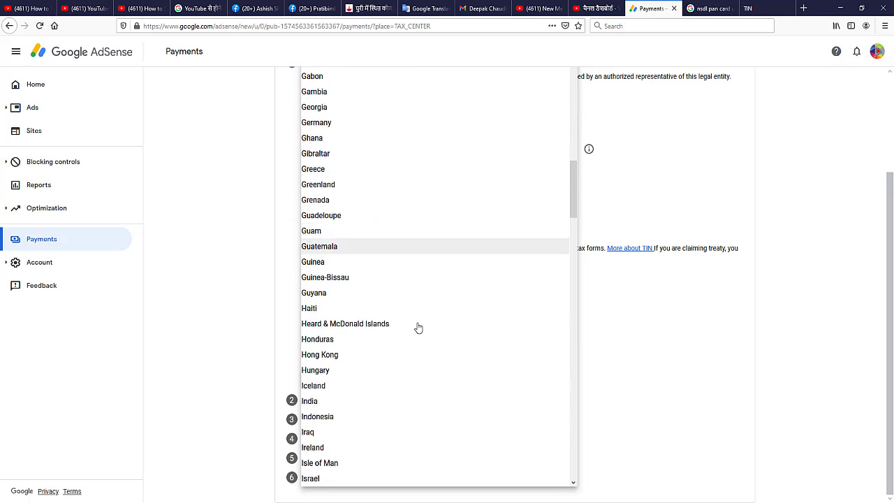
{"action": "left_click", "coordinate": [331, 331]}
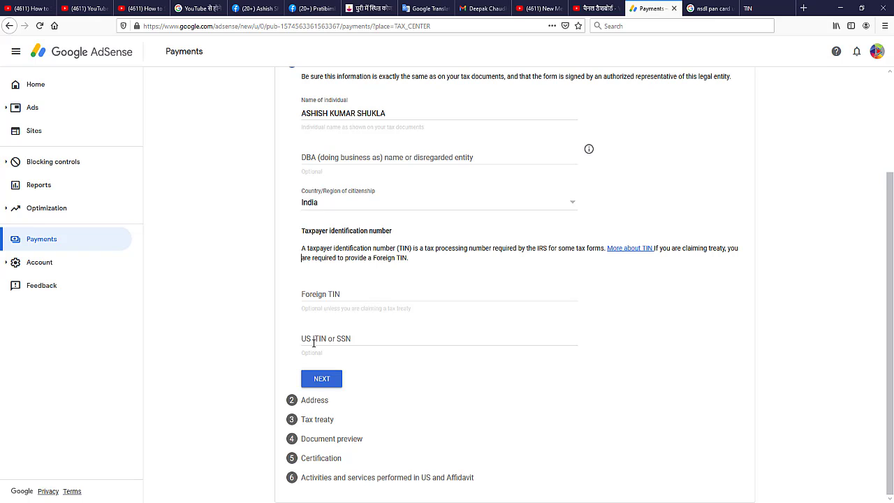
Enter the individual's taxpayer identification number as the Foreign TIN.
{"action": "left_click", "coordinate": [322, 293]}
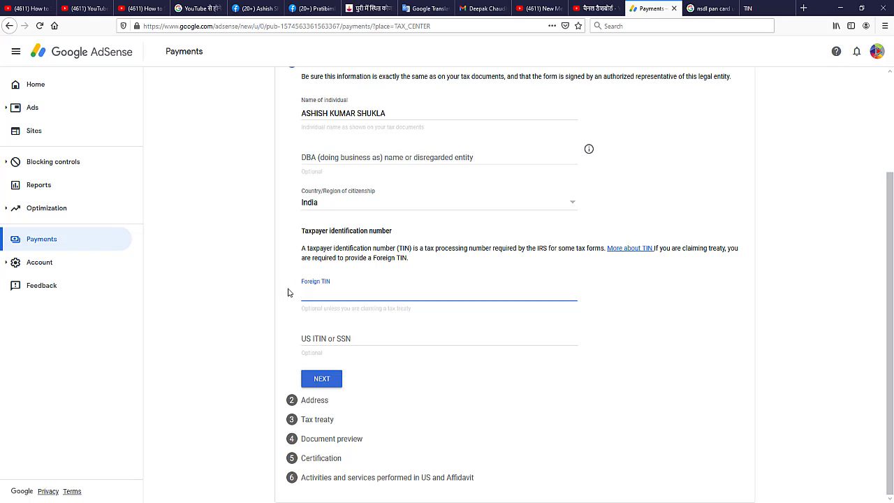
{"action": "left_click", "coordinate": [289, 292]}
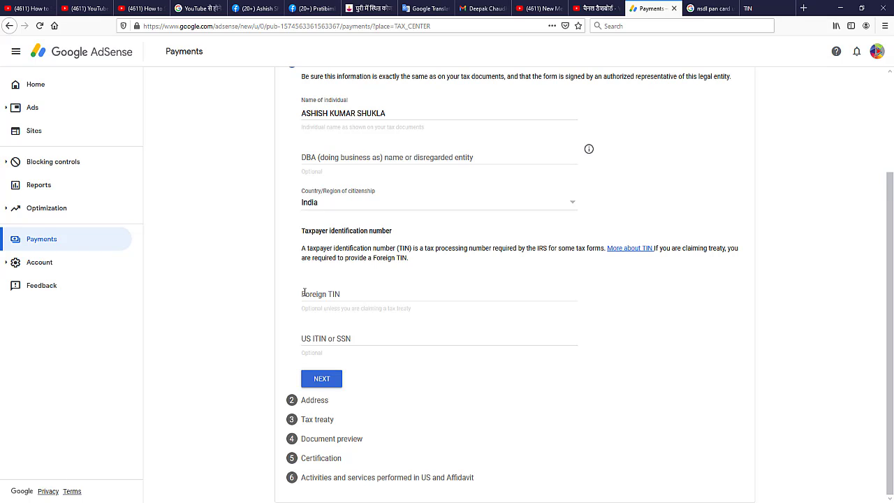
{"action": "left_click", "coordinate": [304, 291]}
{"action": "type", "text": "B"}
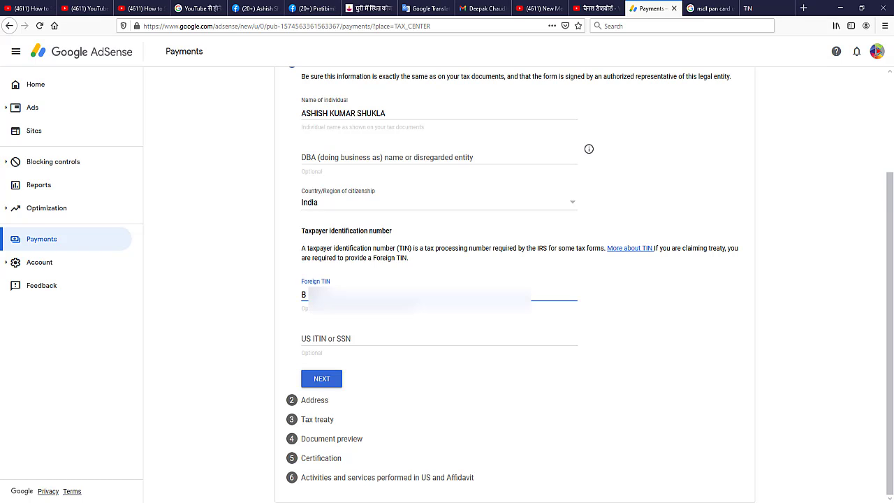
{"action": "type", "text": "X****"}
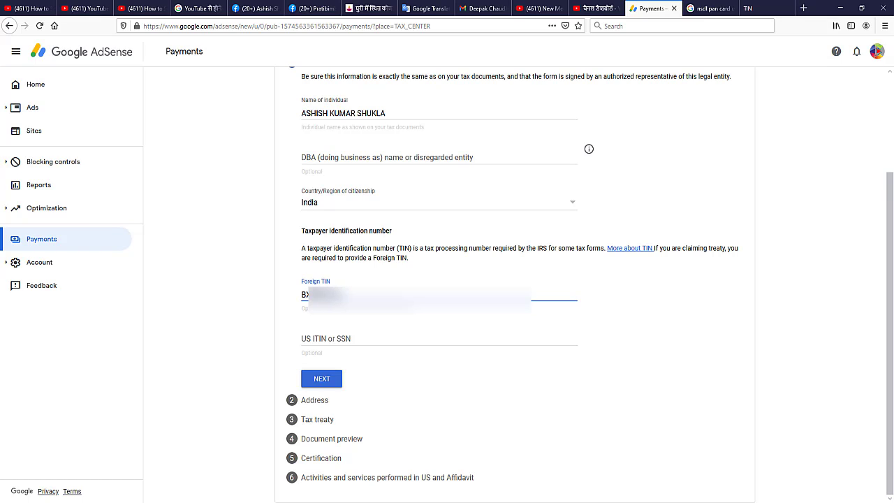
Complete the individual's taxpayer identification number in the Foreign TIN field and continue to the Address section.
{"action": "type", "text": "*"}
{"action": "left_click", "coordinate": [322, 381]}
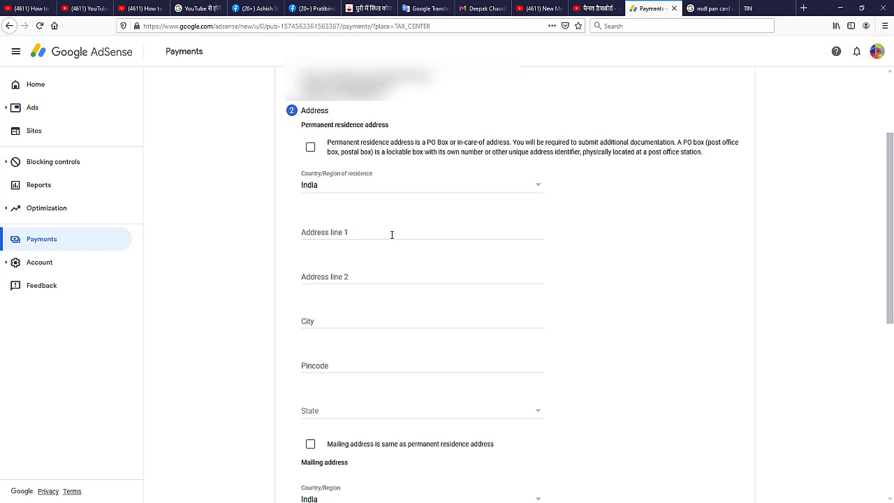
Fill in the permanent residence address, mark the mailing address as the same, and continue to the Tax treaty section.
{"action": "left_click", "coordinate": [354, 319]}
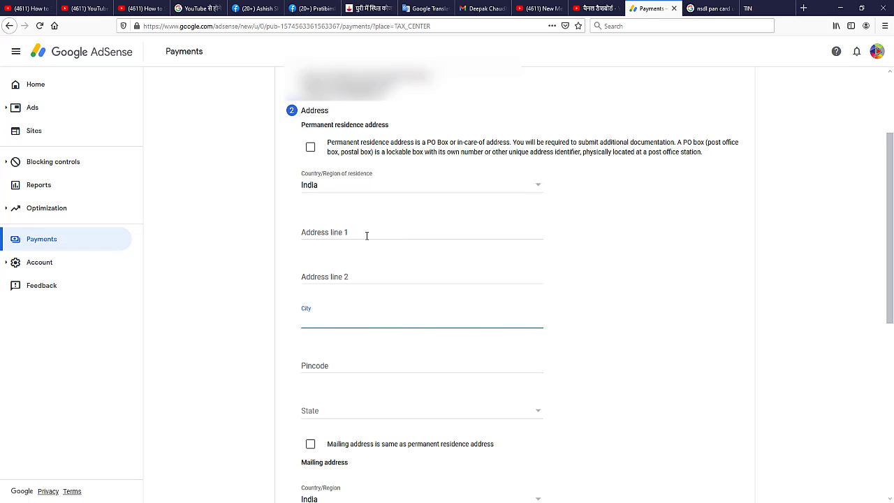
{"action": "left_click", "coordinate": [366, 235]}
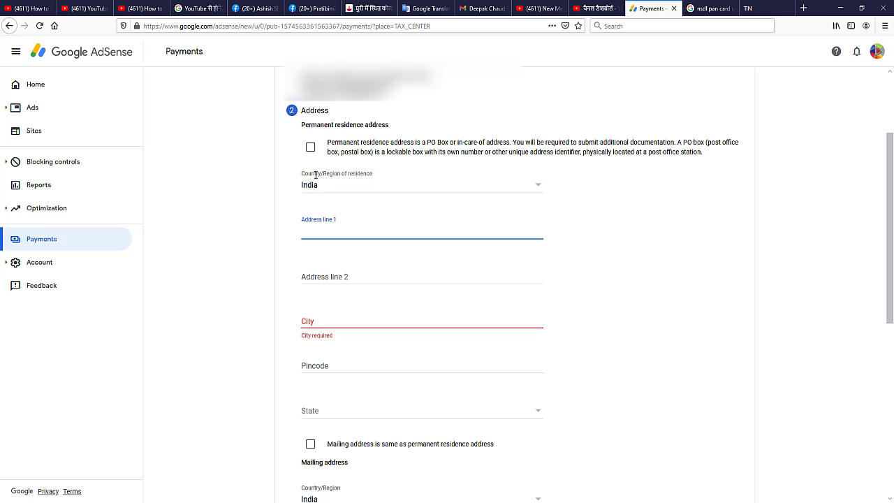
{"action": "scroll", "coordinate": [586, 163], "scroll_direction": "down", "scroll_amount": 5}
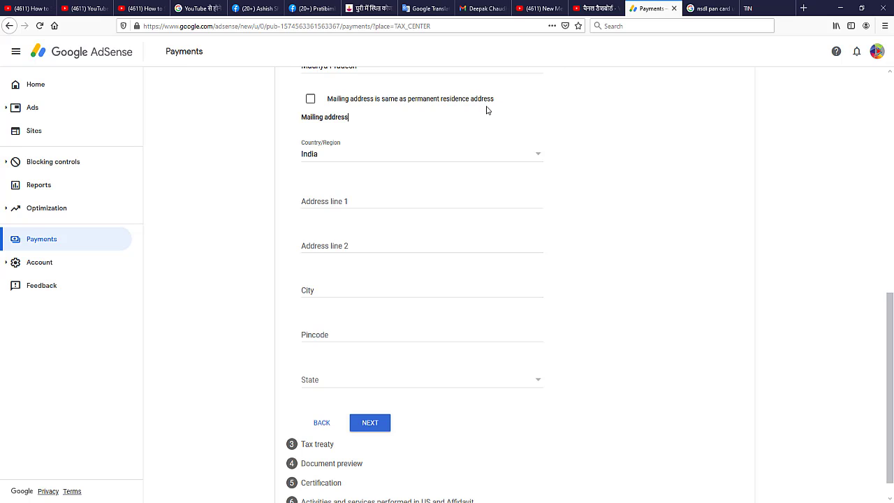
{"action": "left_click", "coordinate": [311, 100]}
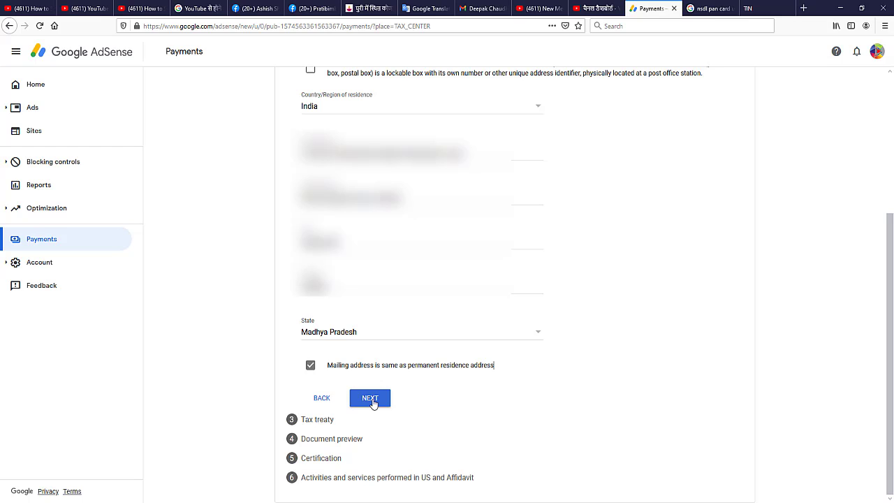
{"action": "left_click_drag", "start_coordinate": [370, 411], "coordinate": [410, 419]}
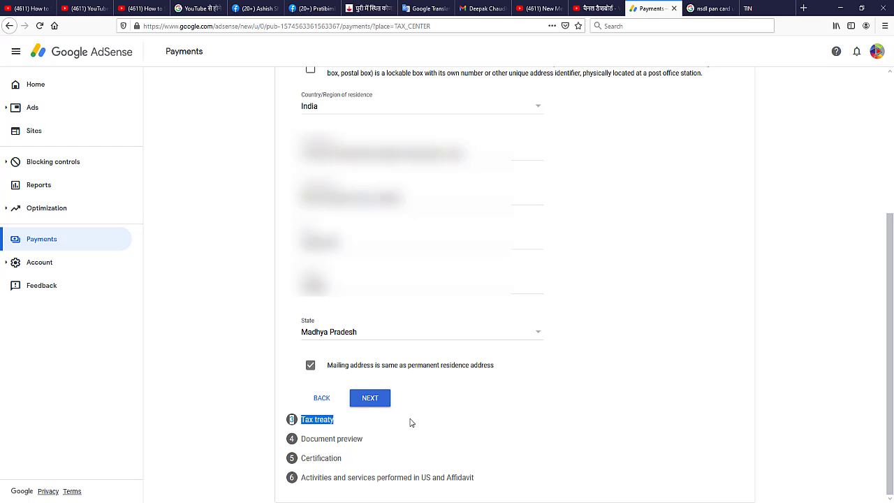
{"action": "left_click", "coordinate": [479, 411]}
{"action": "left_click", "coordinate": [381, 403]}
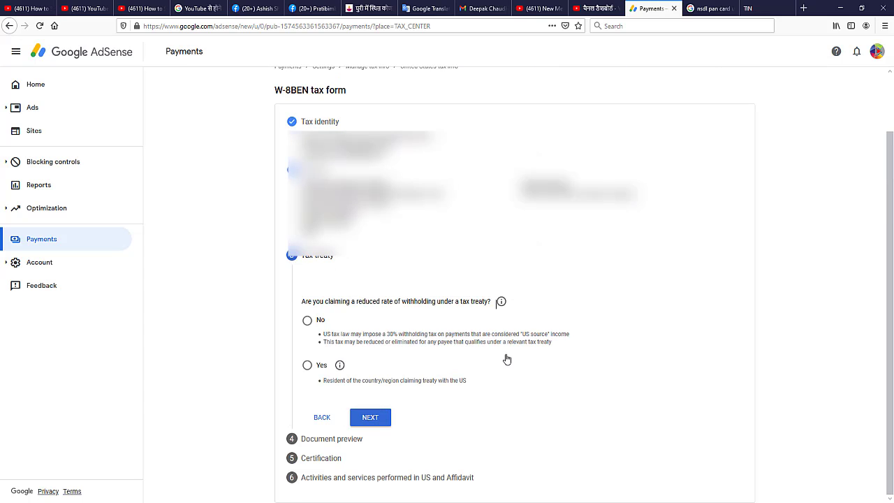
Answer Yes to claiming a reduced treaty withholding rate, confirm residency in the treaty country, and set the country/region to India.
{"action": "left_click", "coordinate": [339, 364]}
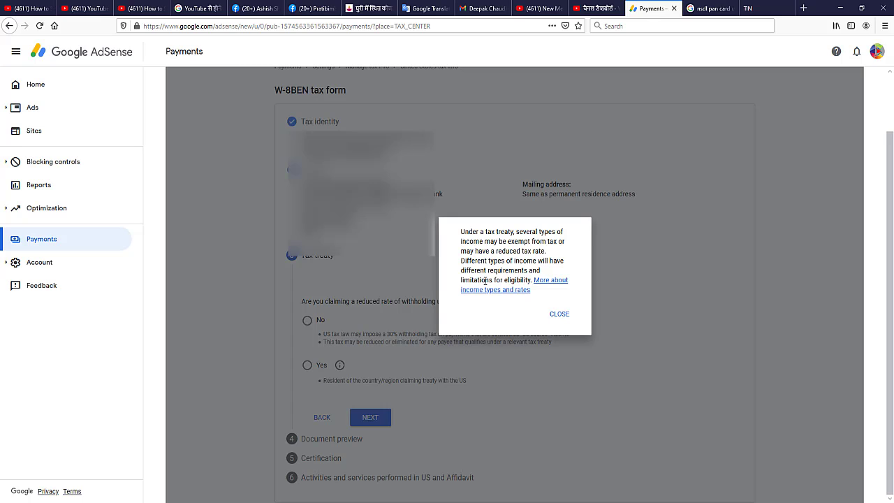
{"action": "left_click", "coordinate": [559, 315]}
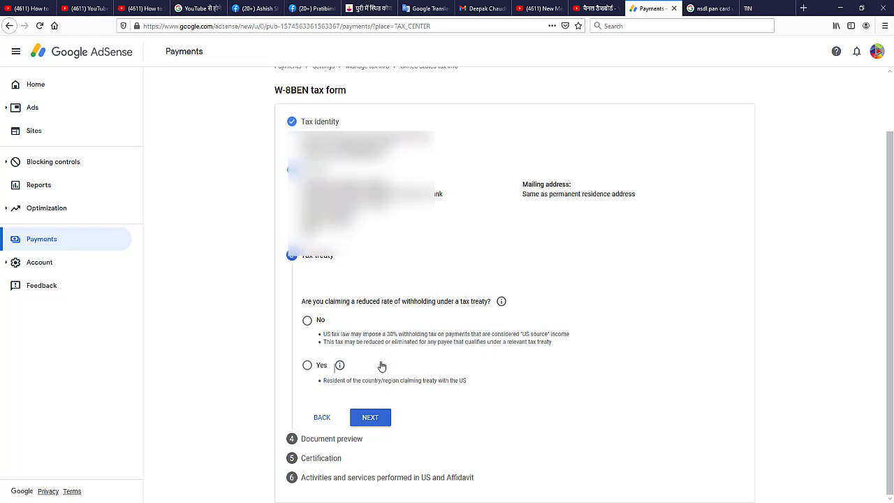
{"action": "left_click", "coordinate": [308, 366]}
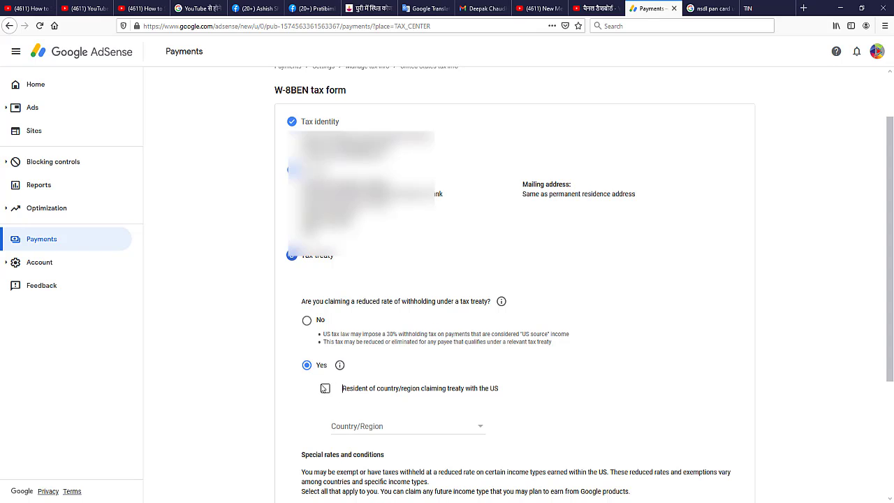
{"action": "left_click", "coordinate": [325, 388]}
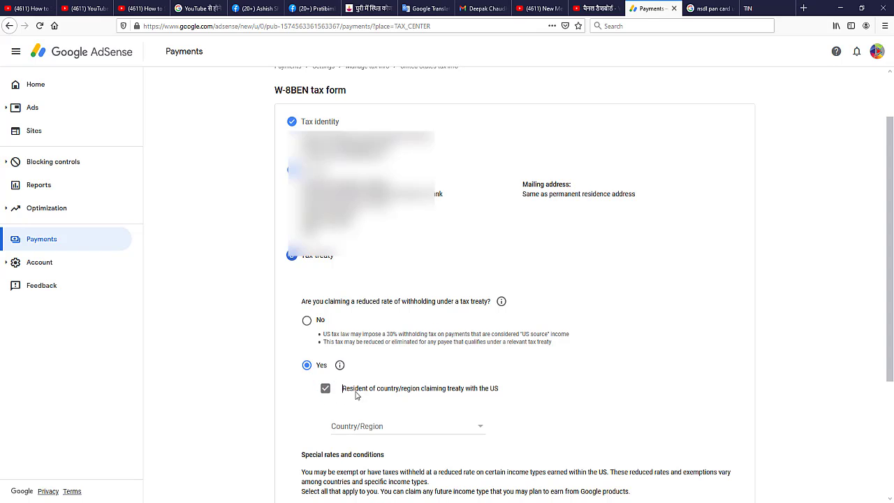
{"action": "left_click", "coordinate": [479, 428]}
{"action": "scroll", "coordinate": [428, 379], "scroll_direction": "down", "scroll_amount": 3}
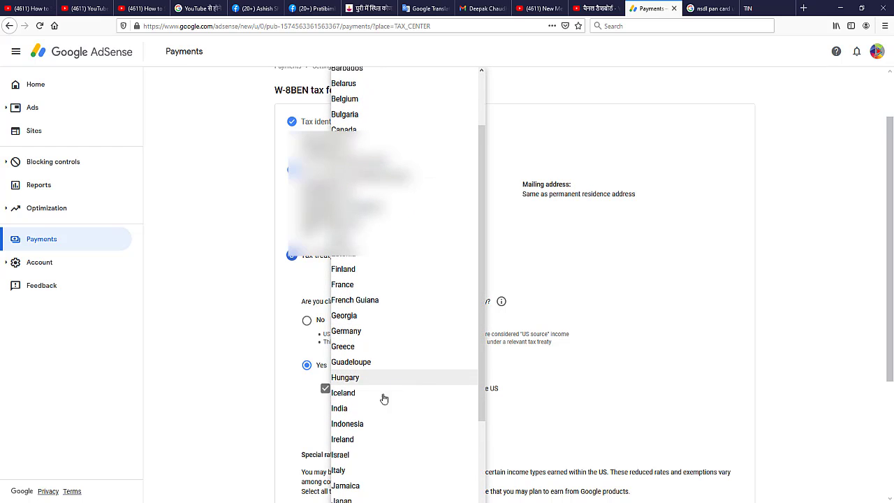
{"action": "left_click", "coordinate": [479, 406]}
{"action": "scroll", "coordinate": [479, 407], "scroll_direction": "down", "scroll_amount": 3}
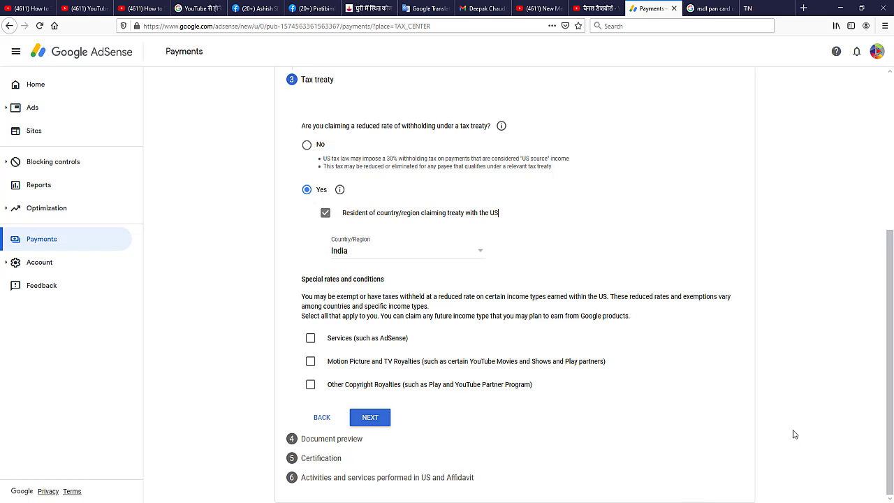
Claim Services (such as AdSense) under Article 7 and paragraph 1 at 0% (Reduced treaty rate), and confirm the treaty reason.
{"action": "left_click", "coordinate": [312, 342]}
{"action": "scroll", "coordinate": [571, 333], "scroll_direction": "down", "scroll_amount": 3}
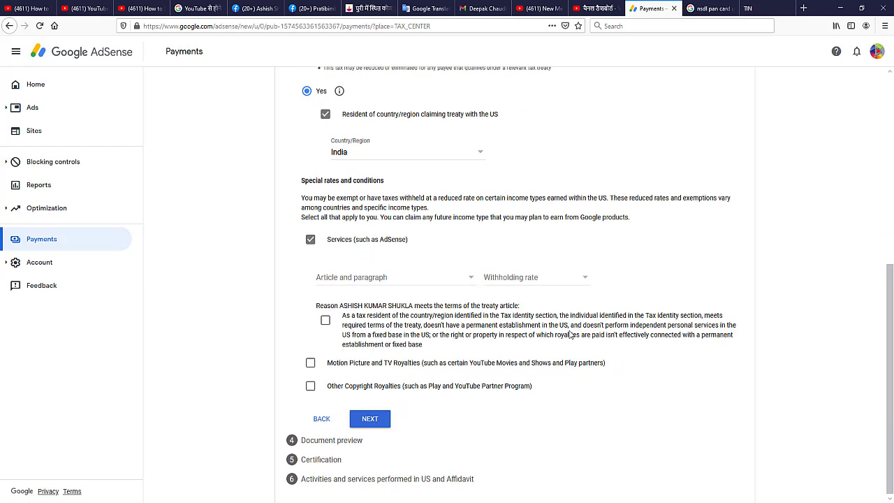
{"action": "left_click", "coordinate": [462, 280]}
{"action": "left_click", "coordinate": [359, 292]}
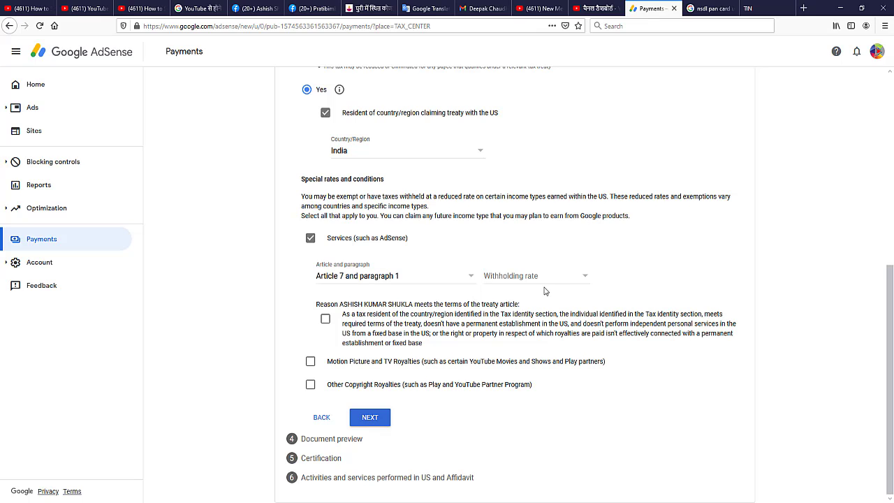
{"action": "left_click", "coordinate": [549, 280]}
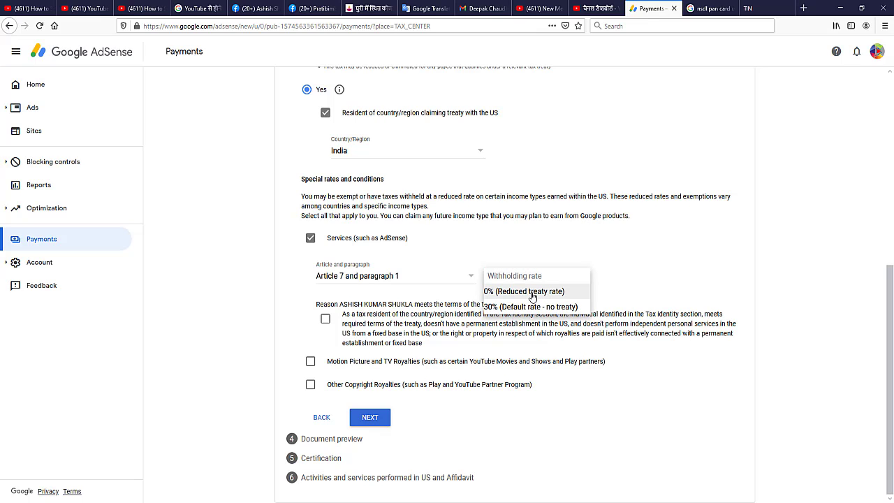
{"action": "left_click", "coordinate": [532, 293]}
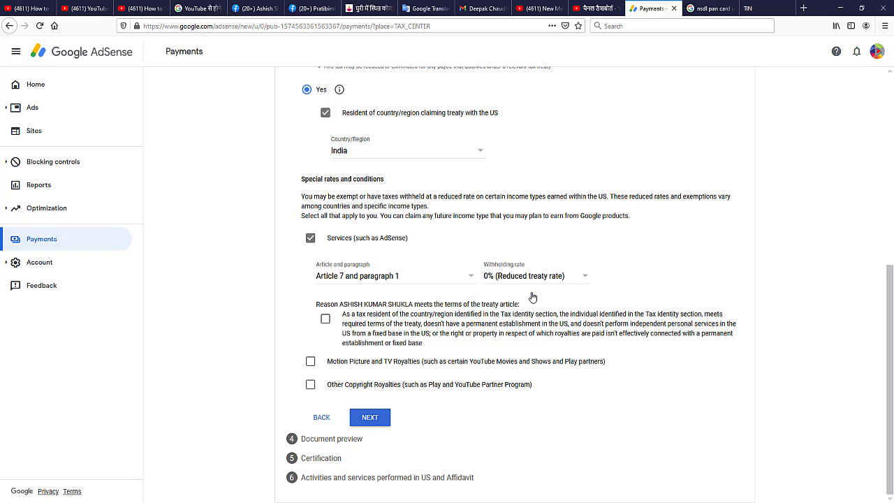
{"action": "left_click", "coordinate": [325, 319]}
Claim Motion Picture and TV Royalties under Article 12 and paragraph 2A II at 15% (Reduced treaty rate), and confirm the treaty reason.
{"action": "left_click", "coordinate": [310, 361]}
{"action": "scroll", "coordinate": [472, 355], "scroll_direction": "down", "scroll_amount": 1}
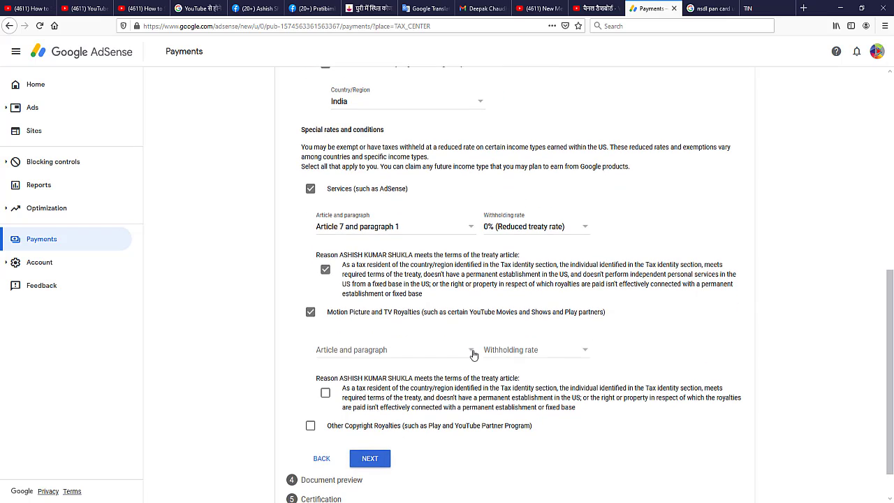
{"action": "left_click", "coordinate": [473, 354]}
{"action": "left_click", "coordinate": [411, 365]}
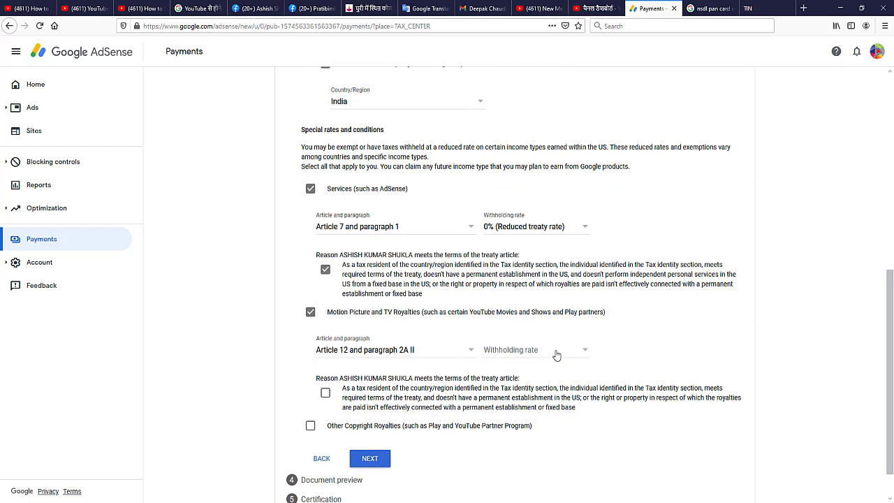
{"action": "left_click", "coordinate": [556, 355]}
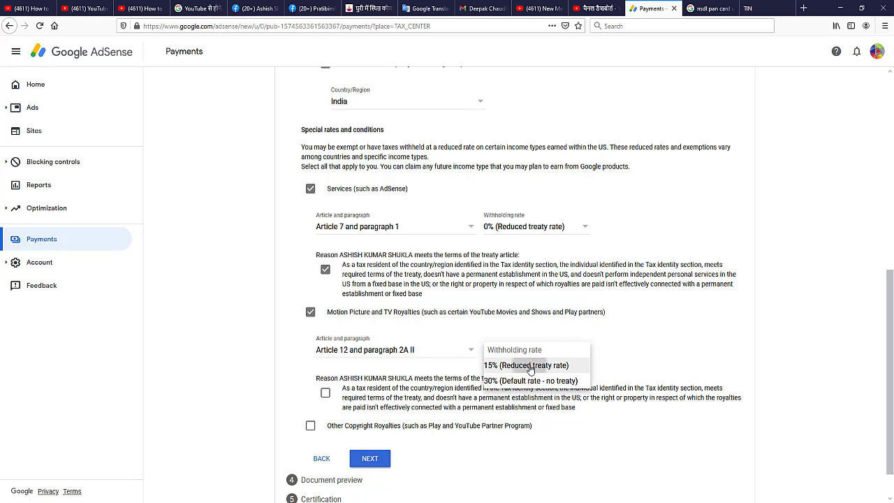
{"action": "left_click", "coordinate": [530, 367]}
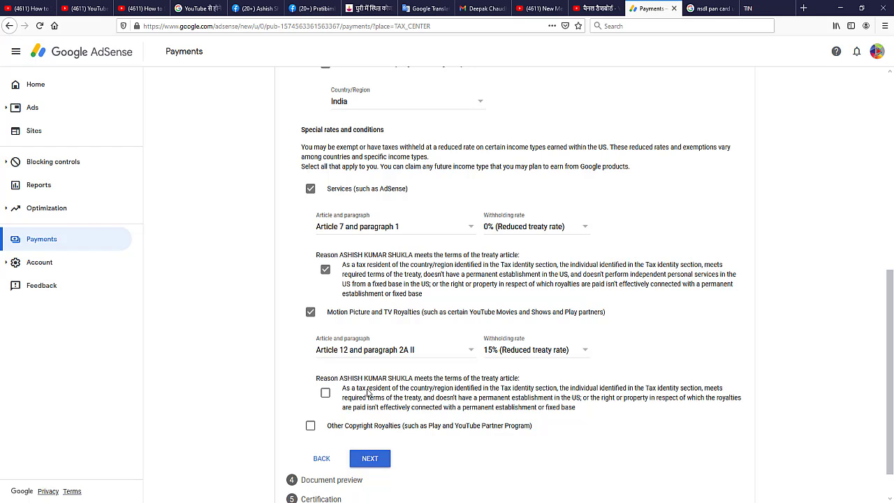
{"action": "left_click", "coordinate": [325, 393]}
Claim Other Copyright Royalties under Article 12 and paragraph 2A II at 15% (Reduced treaty rate), and confirm the treaty reason.
{"action": "scroll", "coordinate": [325, 393], "scroll_direction": "down", "scroll_amount": 1}
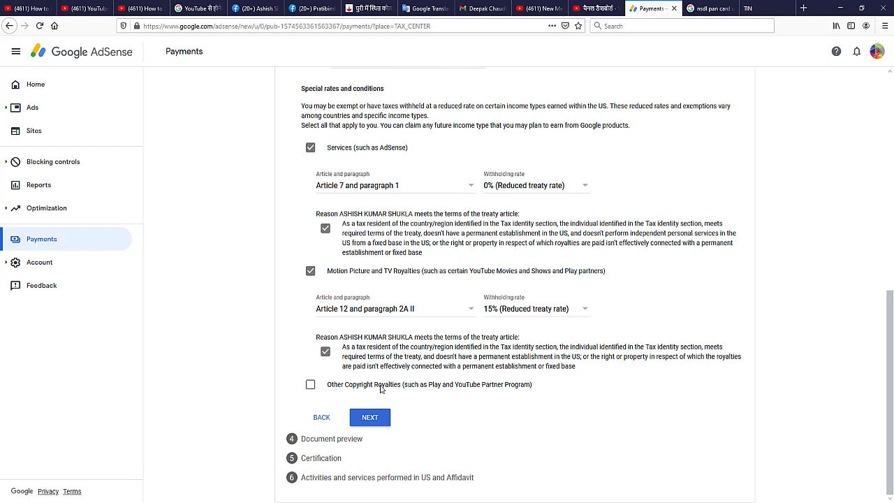
{"action": "left_click", "coordinate": [311, 384]}
{"action": "scroll", "coordinate": [465, 372], "scroll_direction": "down", "scroll_amount": 1}
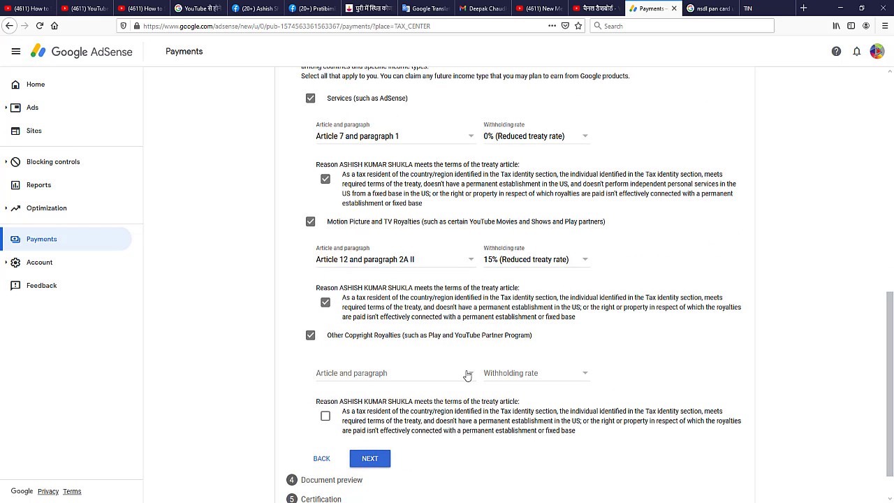
{"action": "left_click", "coordinate": [465, 372]}
{"action": "left_click", "coordinate": [419, 388]}
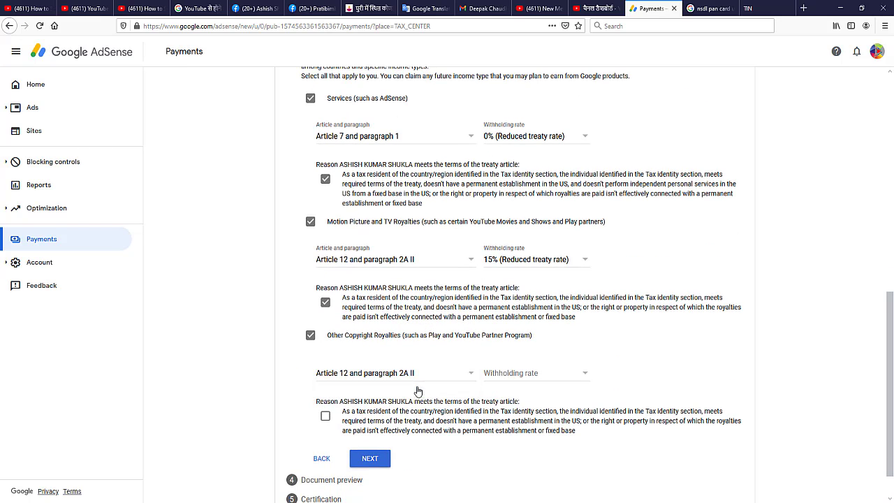
{"action": "left_click", "coordinate": [560, 379]}
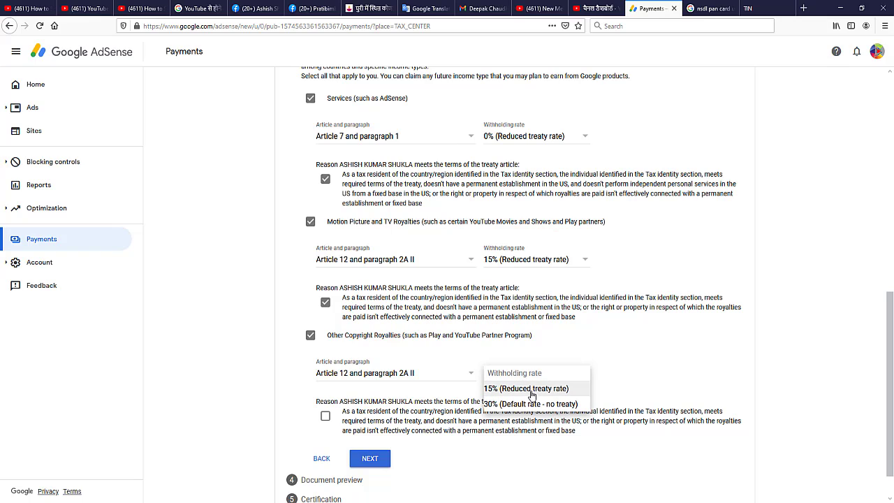
{"action": "left_click", "coordinate": [532, 390]}
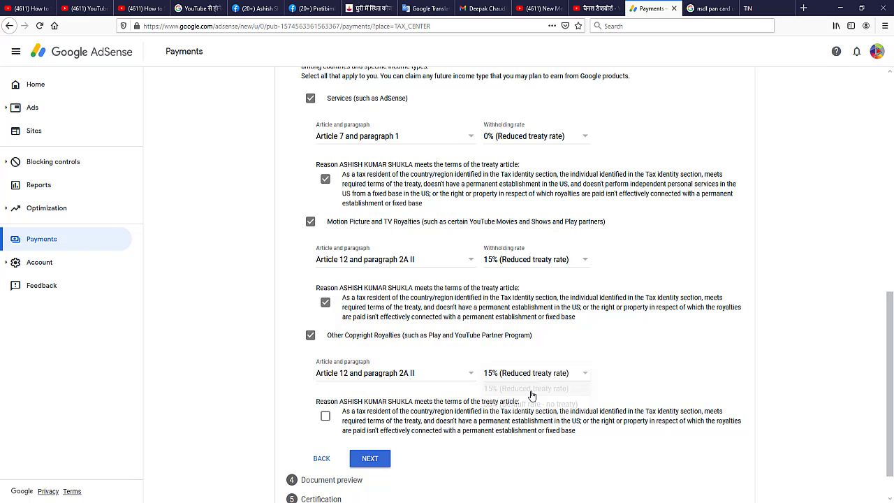
{"action": "left_click", "coordinate": [326, 416]}
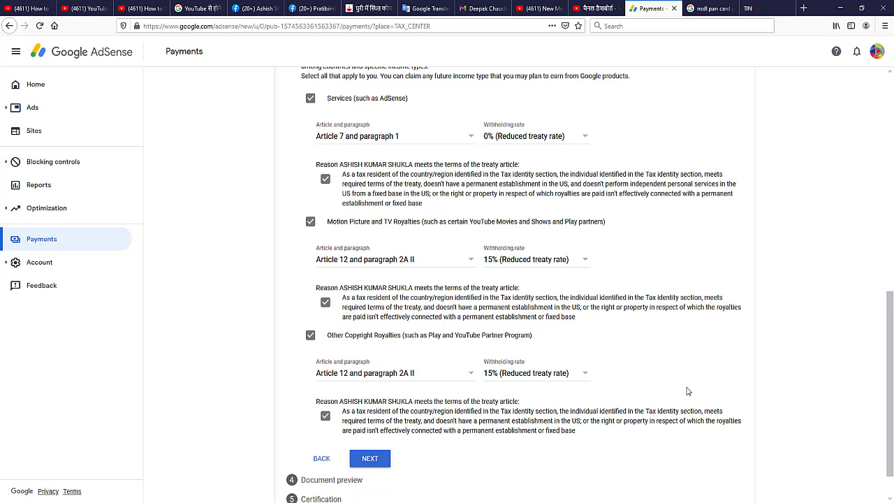
Proceed to the document preview, confirm that the generated tax documents have been reviewed, and continue to Certification.
{"action": "scroll", "coordinate": [686, 391], "scroll_direction": "down", "scroll_amount": 1}
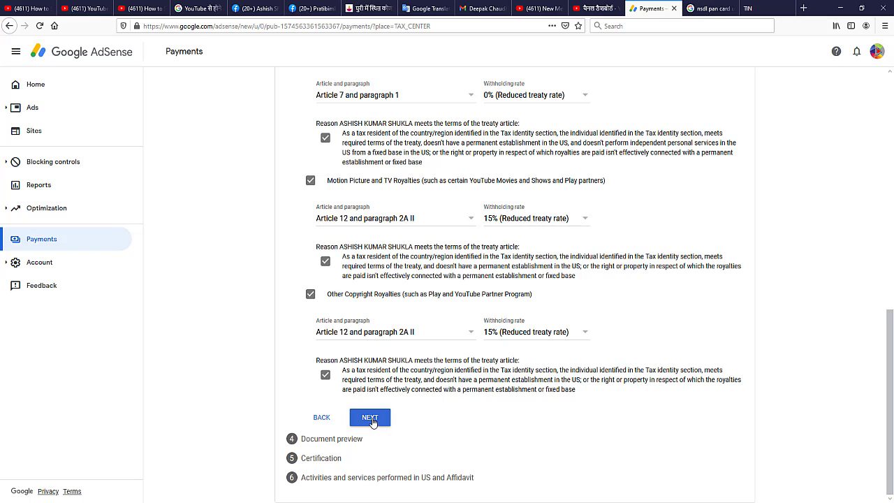
{"action": "left_click", "coordinate": [370, 417]}
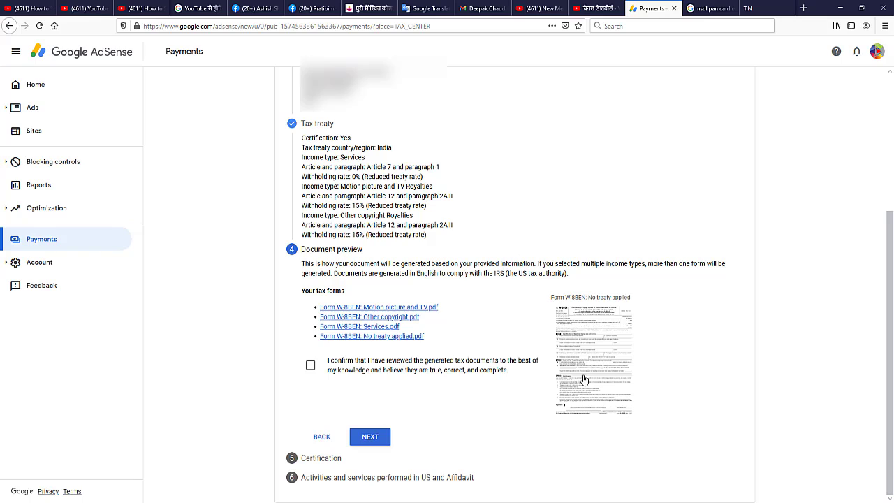
{"action": "left_click", "coordinate": [311, 368]}
{"action": "left_click", "coordinate": [370, 436]}
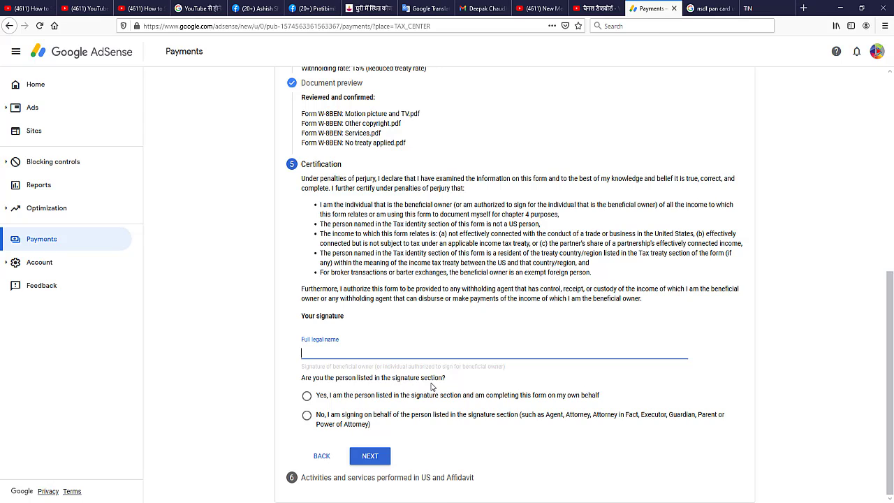
Sign the certification with the individual's full legal name, declare that the signer is completing the form on their own behalf, and continue.
{"action": "type", "text": "ASHISH KUMAR SHUKLA"}
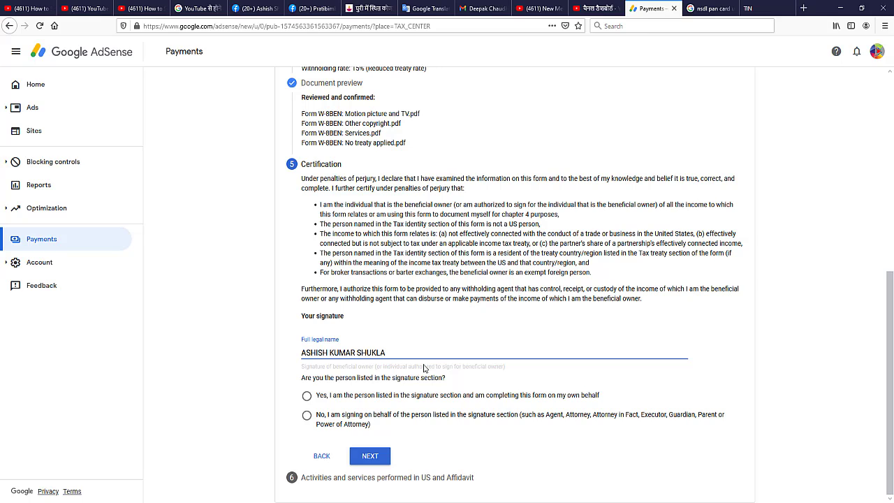
{"action": "left_click", "coordinate": [462, 379]}
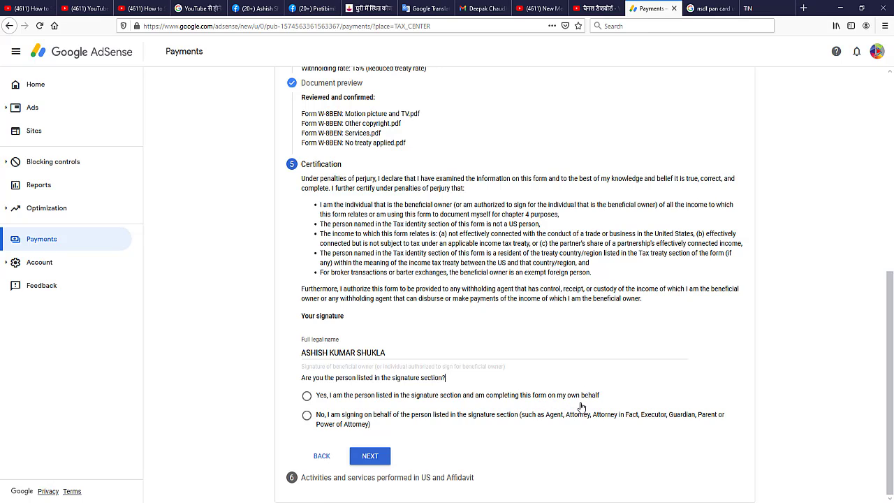
{"action": "left_click", "coordinate": [307, 396]}
{"action": "left_click", "coordinate": [368, 456]}
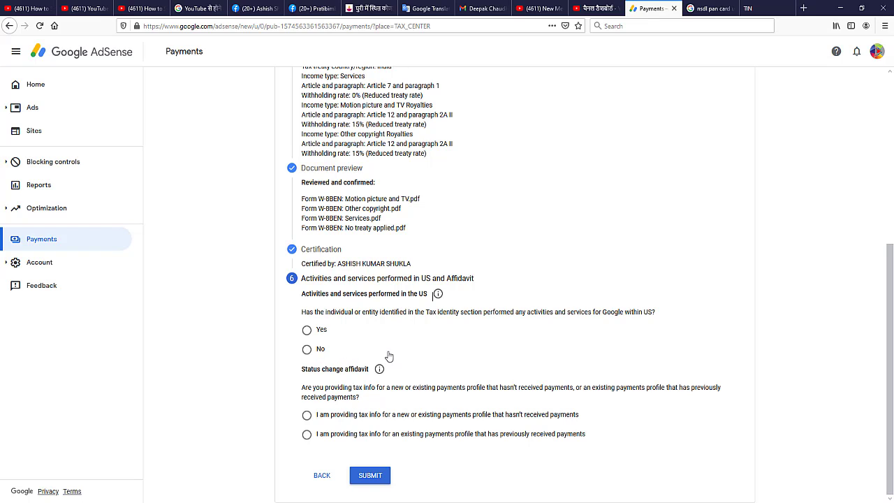
Answer No to having performed activities and services for Google within the US, and certify that services are performed solely outside the US.
{"action": "left_click", "coordinate": [307, 351]}
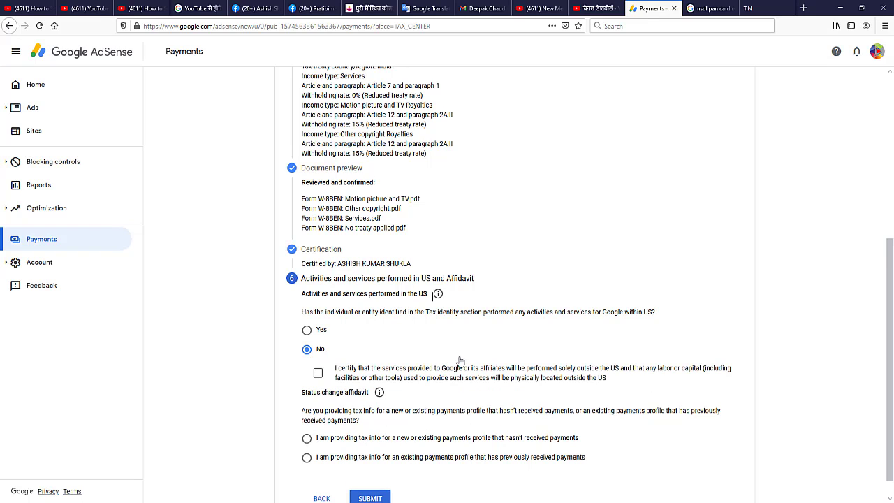
{"action": "left_click", "coordinate": [319, 374]}
{"action": "scroll", "coordinate": [318, 377], "scroll_direction": "down", "scroll_amount": 1}
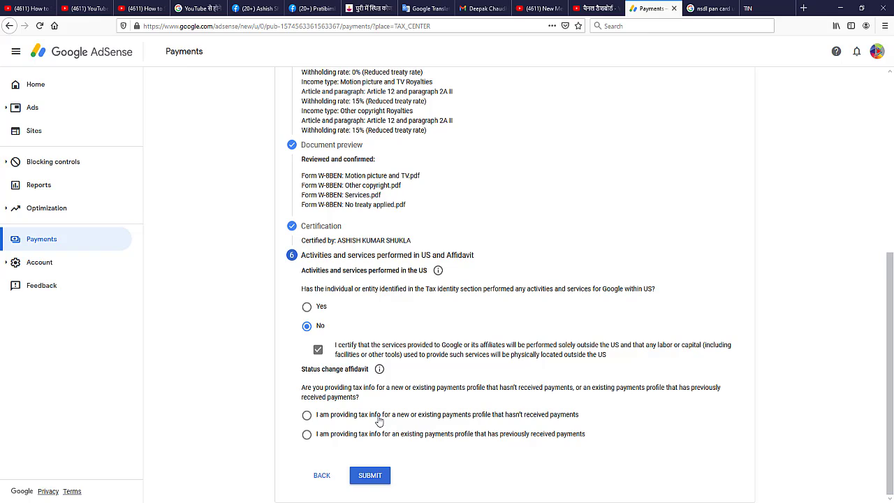
Complete the status change affidavit for an existing payments profile that has previously received payments, accepting the unchanged-information declaration under penalties of perjury, and submit the form.
{"action": "left_click", "coordinate": [306, 435]}
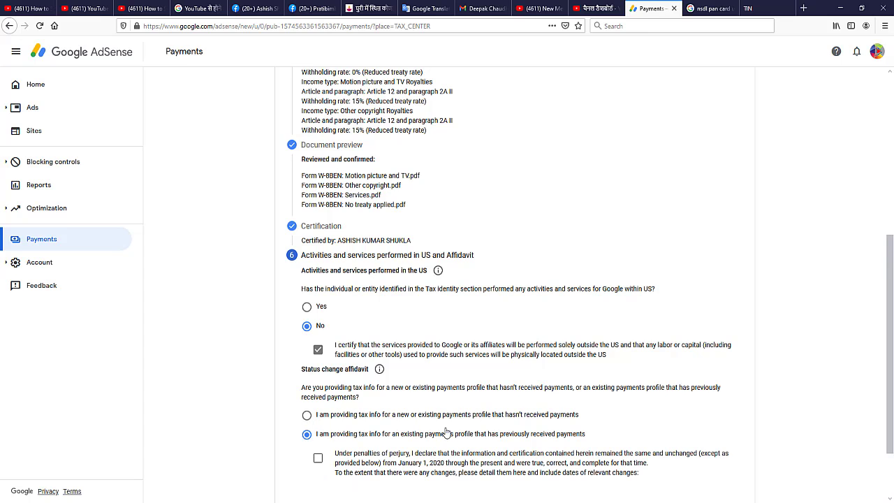
{"action": "scroll", "coordinate": [319, 416], "scroll_direction": "down", "scroll_amount": 1}
{"action": "left_click", "coordinate": [317, 409]}
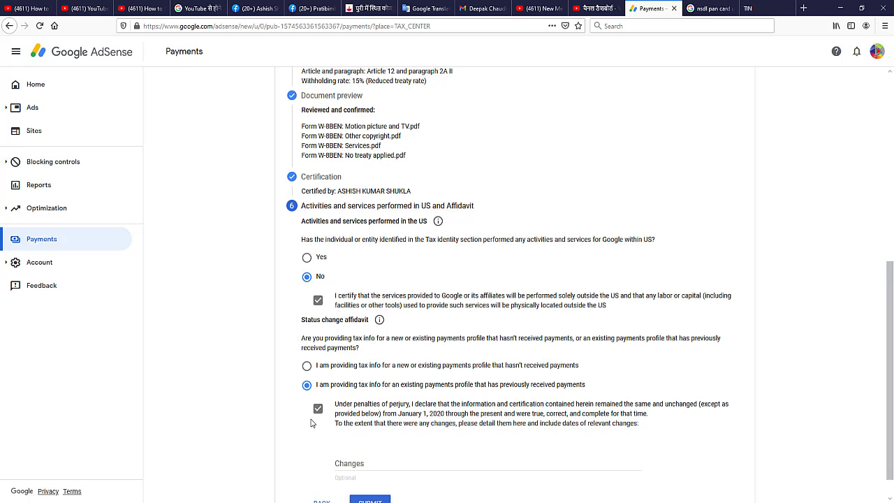
{"action": "scroll", "coordinate": [314, 423], "scroll_direction": "down", "scroll_amount": 1}
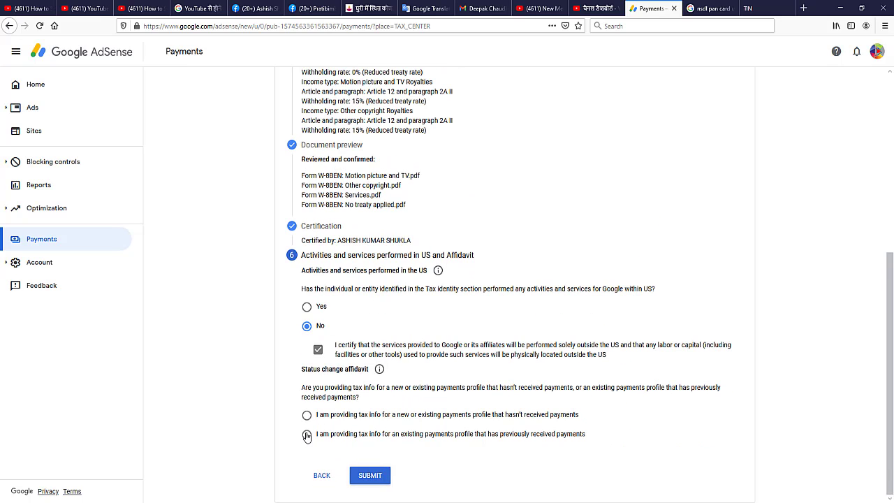
{"action": "left_click", "coordinate": [307, 435]}
{"action": "scroll", "coordinate": [446, 432], "scroll_direction": "down", "scroll_amount": 1}
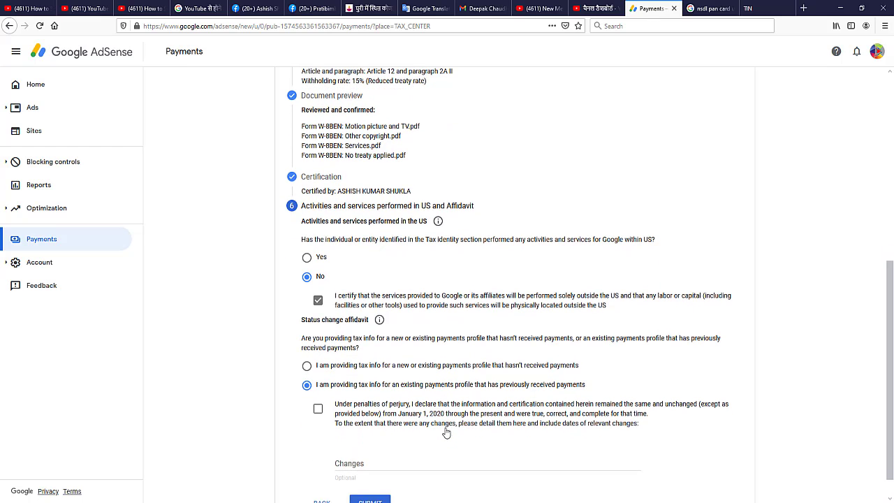
{"action": "left_click", "coordinate": [318, 409]}
{"action": "scroll", "coordinate": [313, 424], "scroll_direction": "down", "scroll_amount": 1}
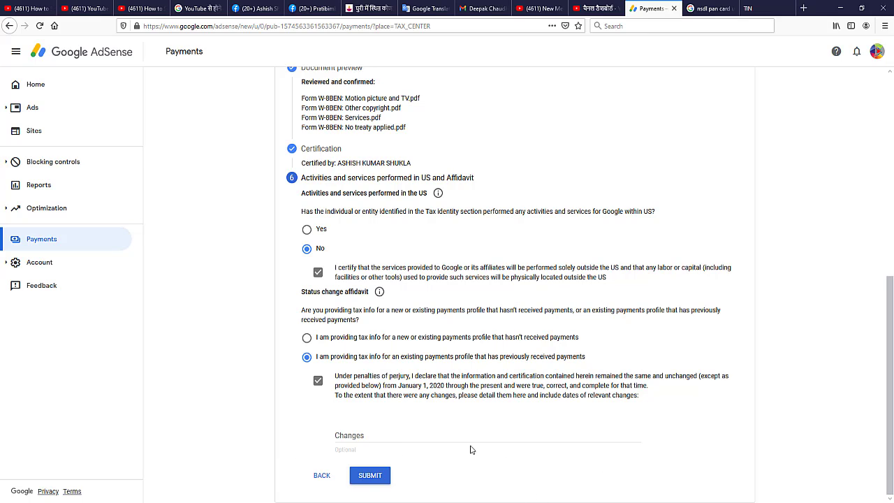
{"action": "left_click", "coordinate": [370, 476]}
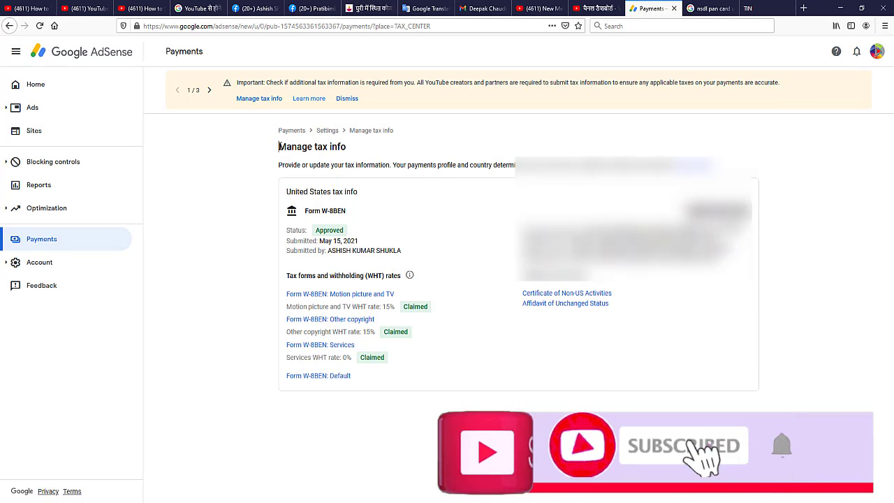
{"action": "left_click_drag", "start_coordinate": [279, 146], "coordinate": [361, 149]}
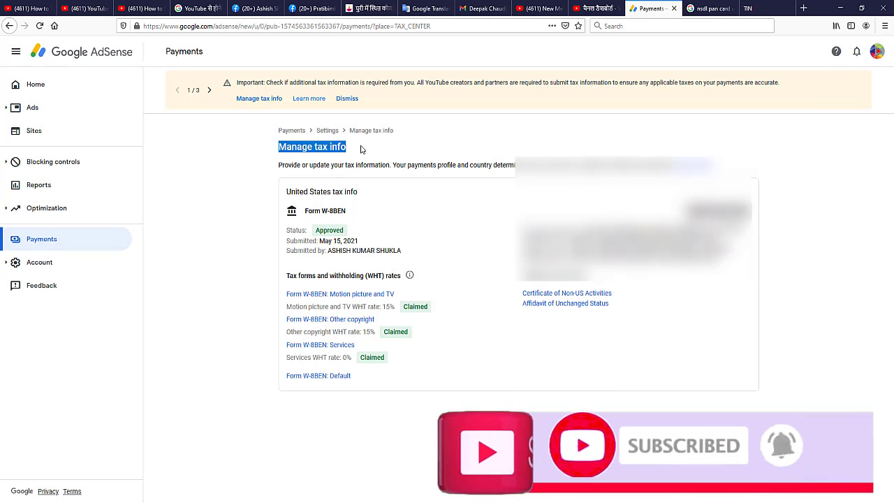
{"action": "left_click", "coordinate": [280, 148]}
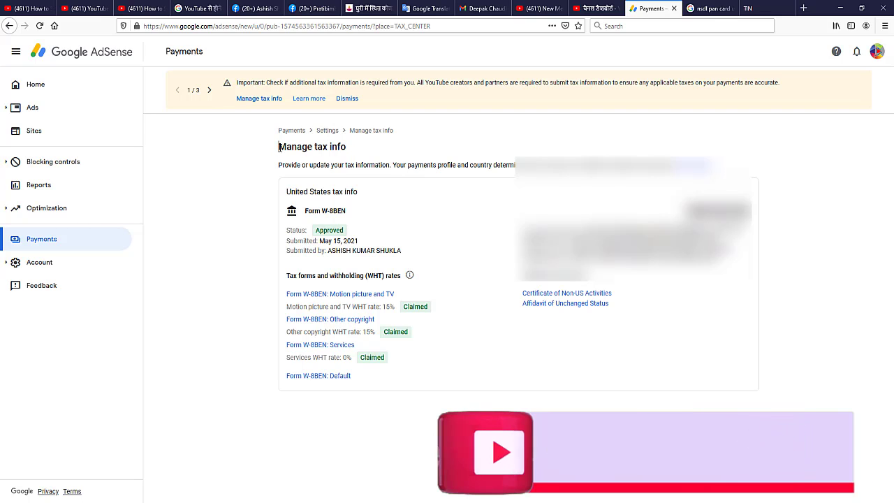